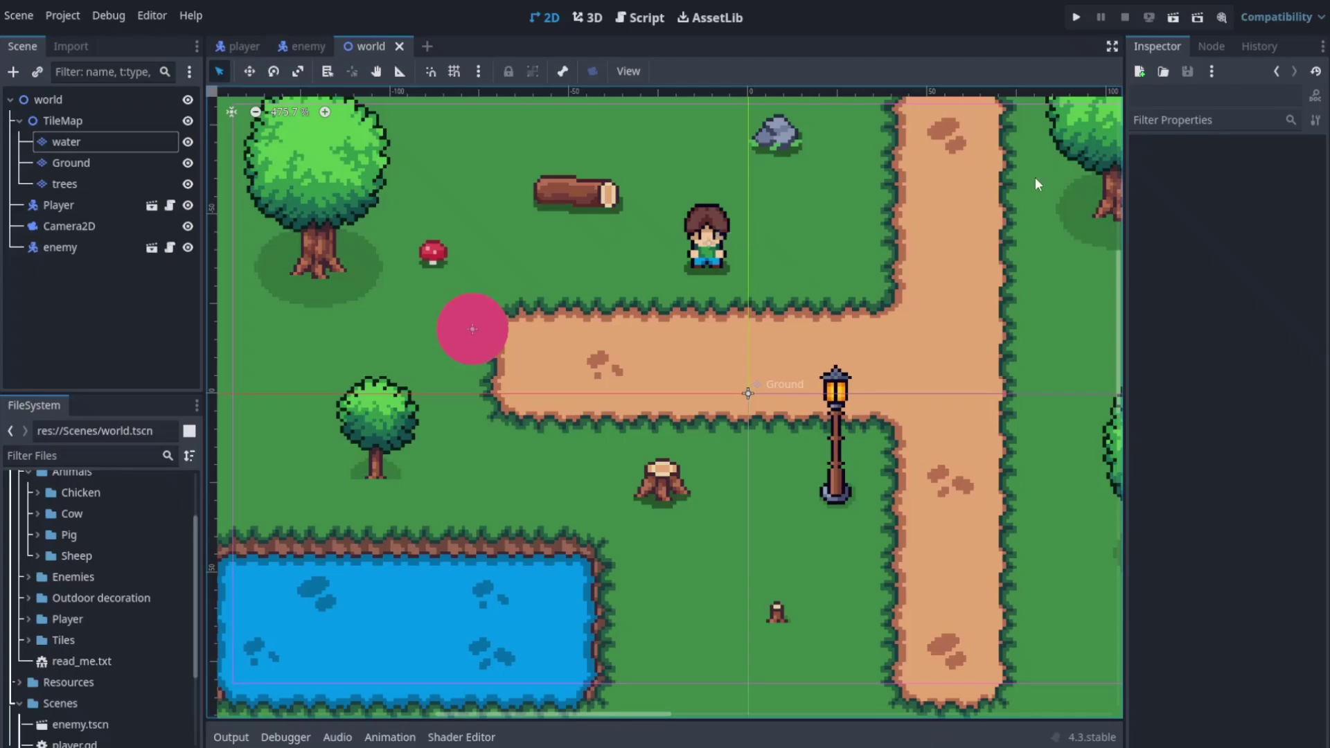
# Test-run the game, walking the player around so the pink enemy chases, then stop it
pyautogui.click(1074, 17)
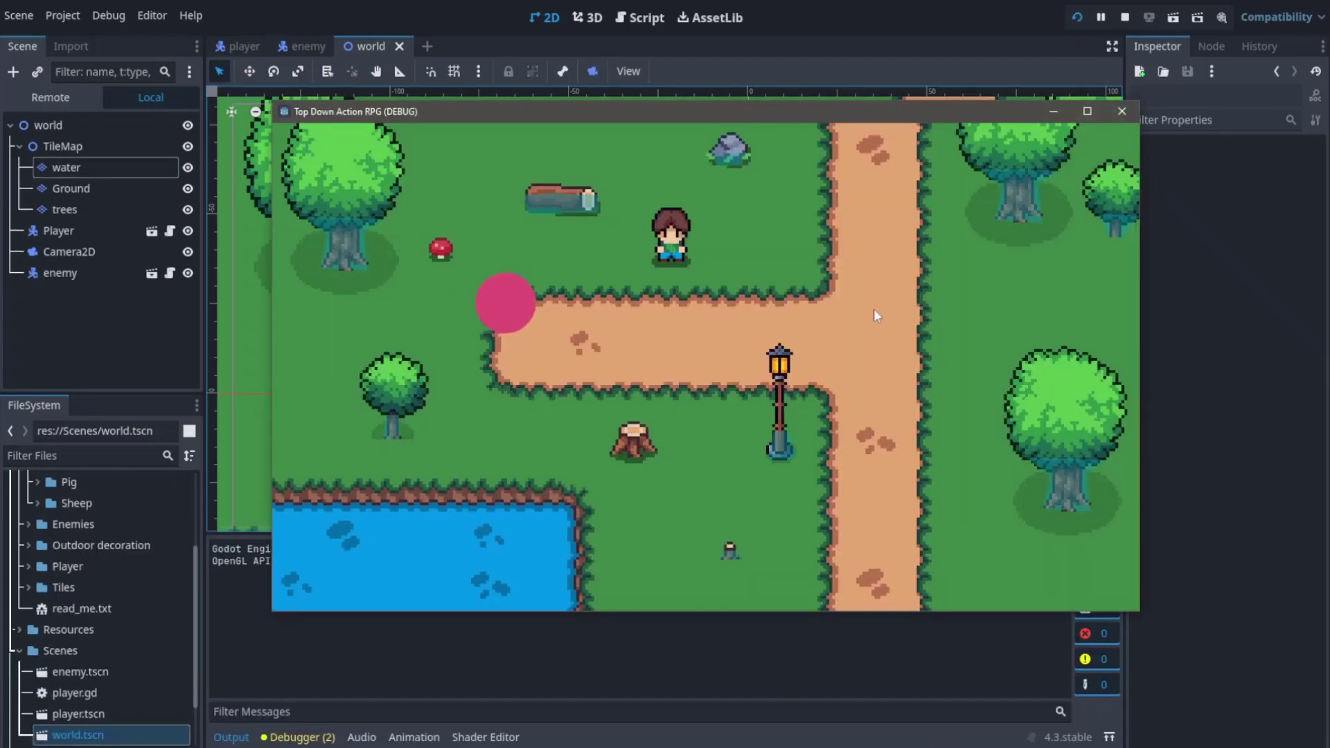
pyautogui.press('Right')
pyautogui.press('Left')
pyautogui.press('Down')
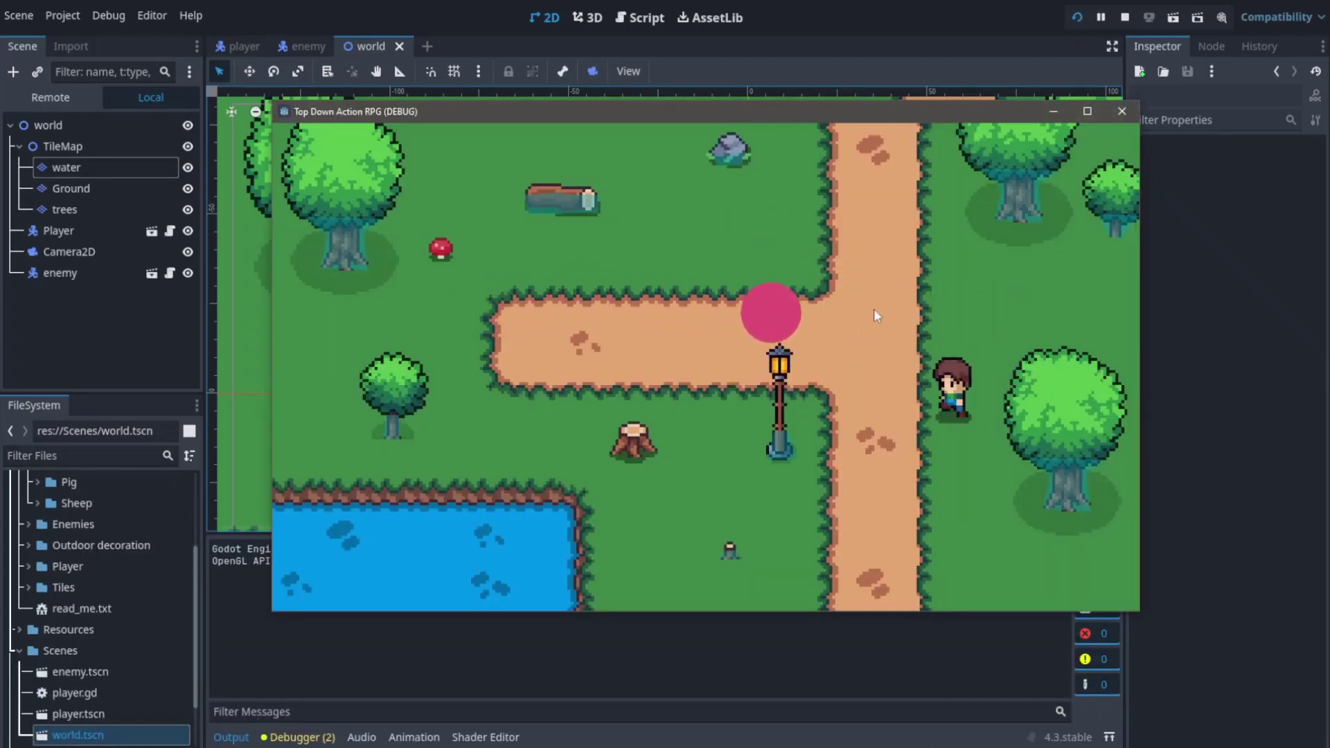
pyautogui.press('Left')
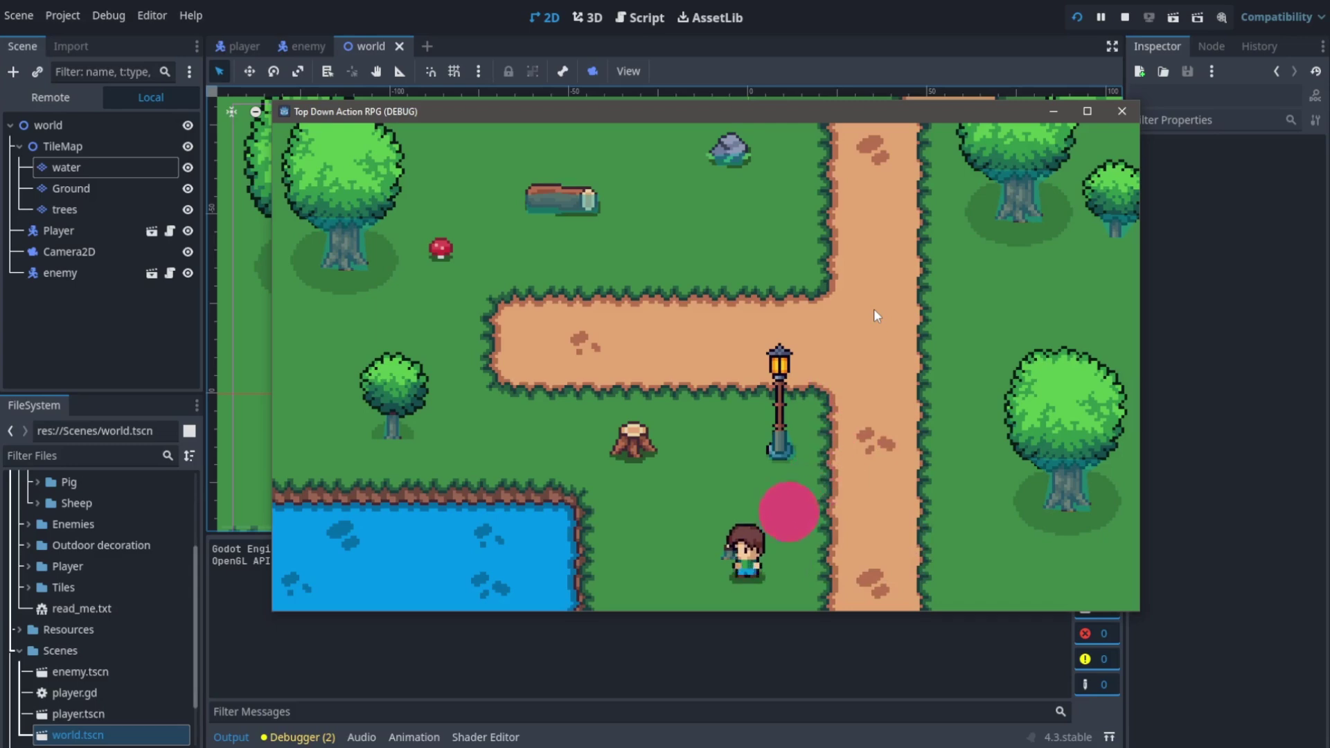
pyautogui.press('Right')
pyautogui.click(1122, 111)
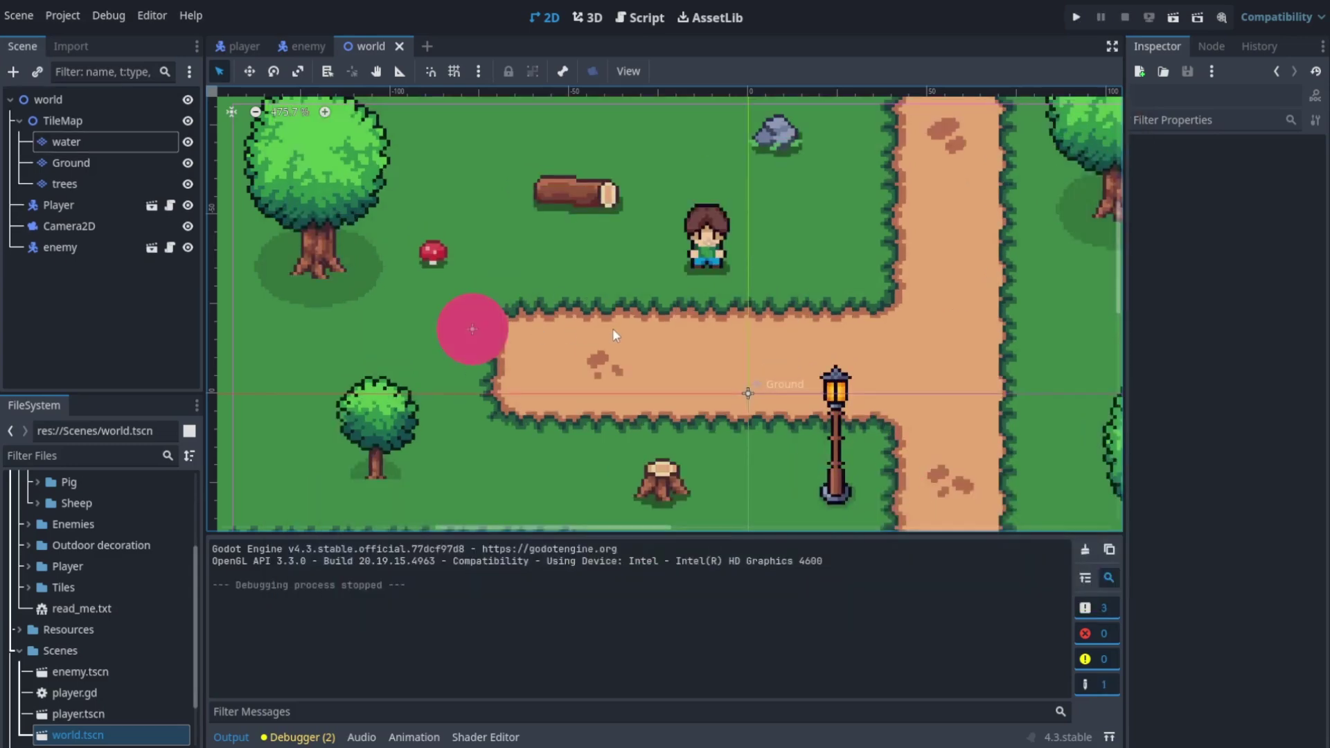
# In the enemy scene, add an AnimatedSprite2D child node
pyautogui.click(707, 239)
pyautogui.click(605, 260)
pyautogui.click(152, 283)
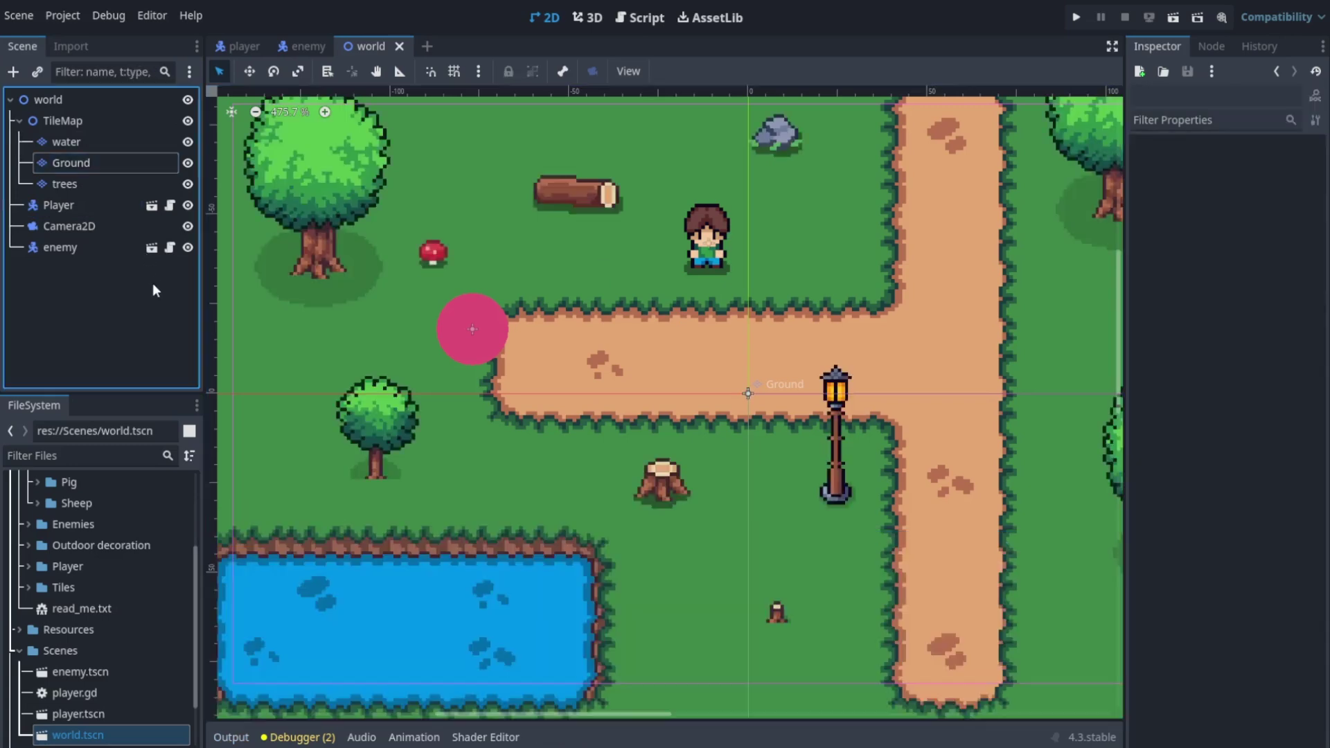
pyautogui.scroll(3, 687, 270)
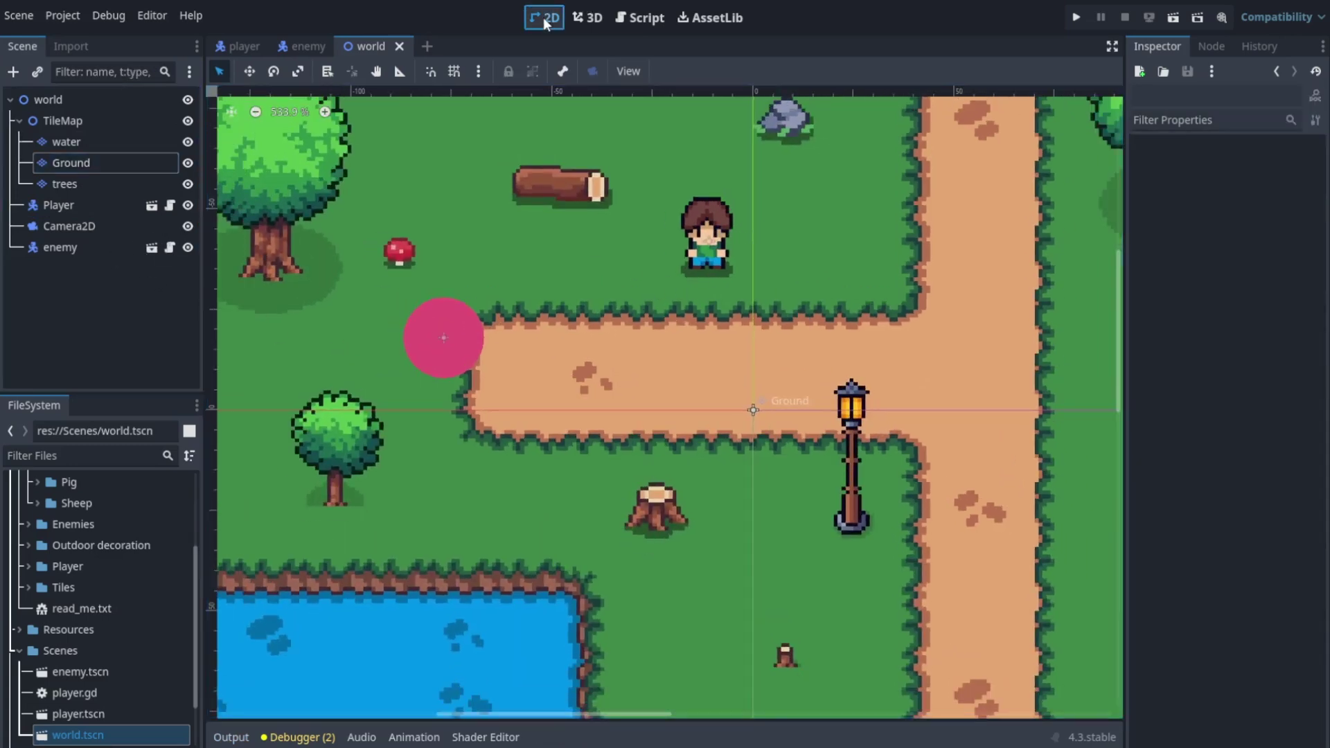
pyautogui.click(303, 47)
pyautogui.hotkey('ctrl', 'a')
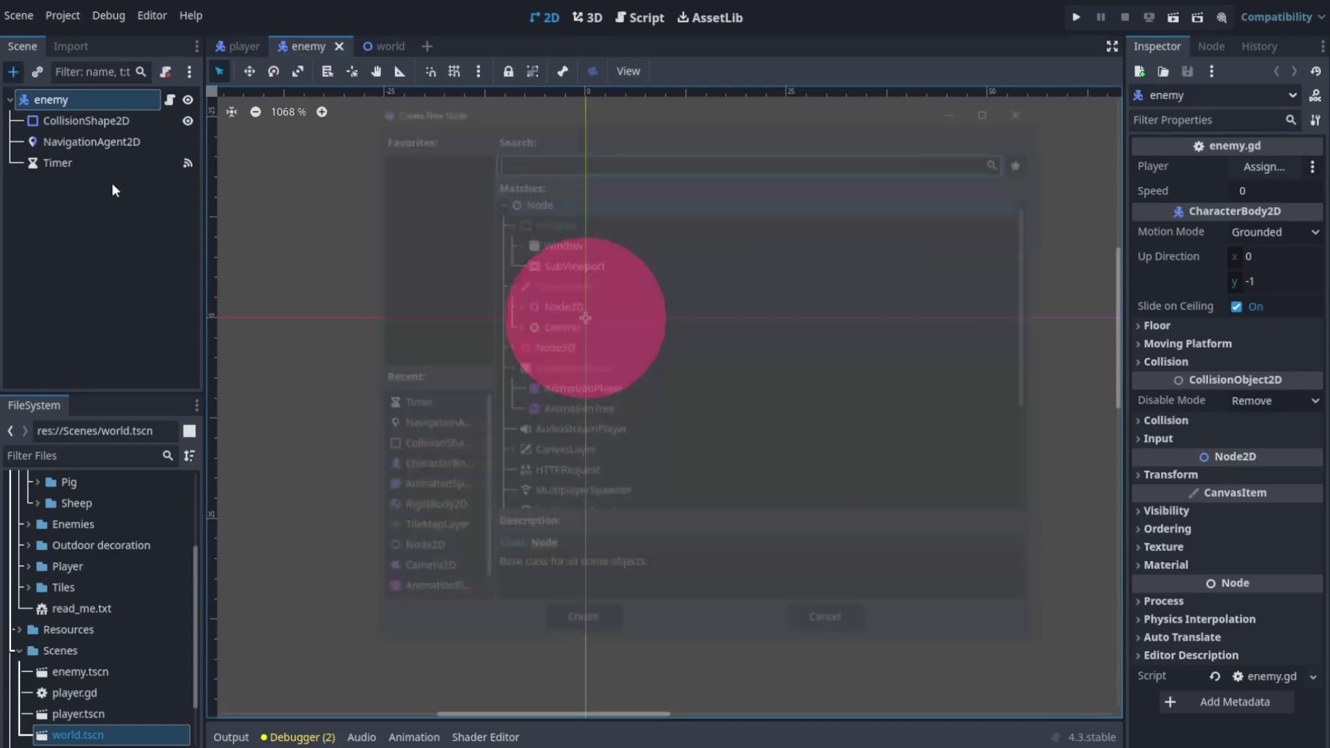
pyautogui.write('anim')
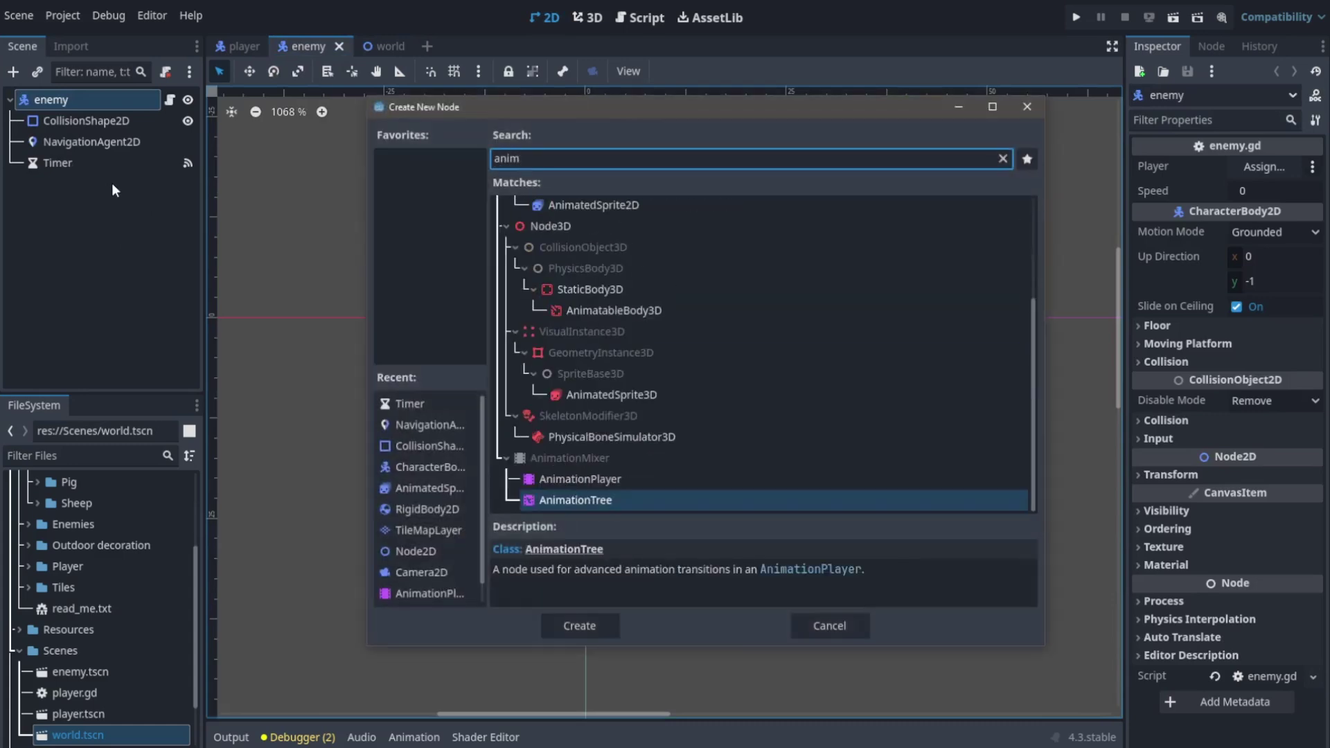
pyautogui.click(567, 206)
pyautogui.click(579, 625)
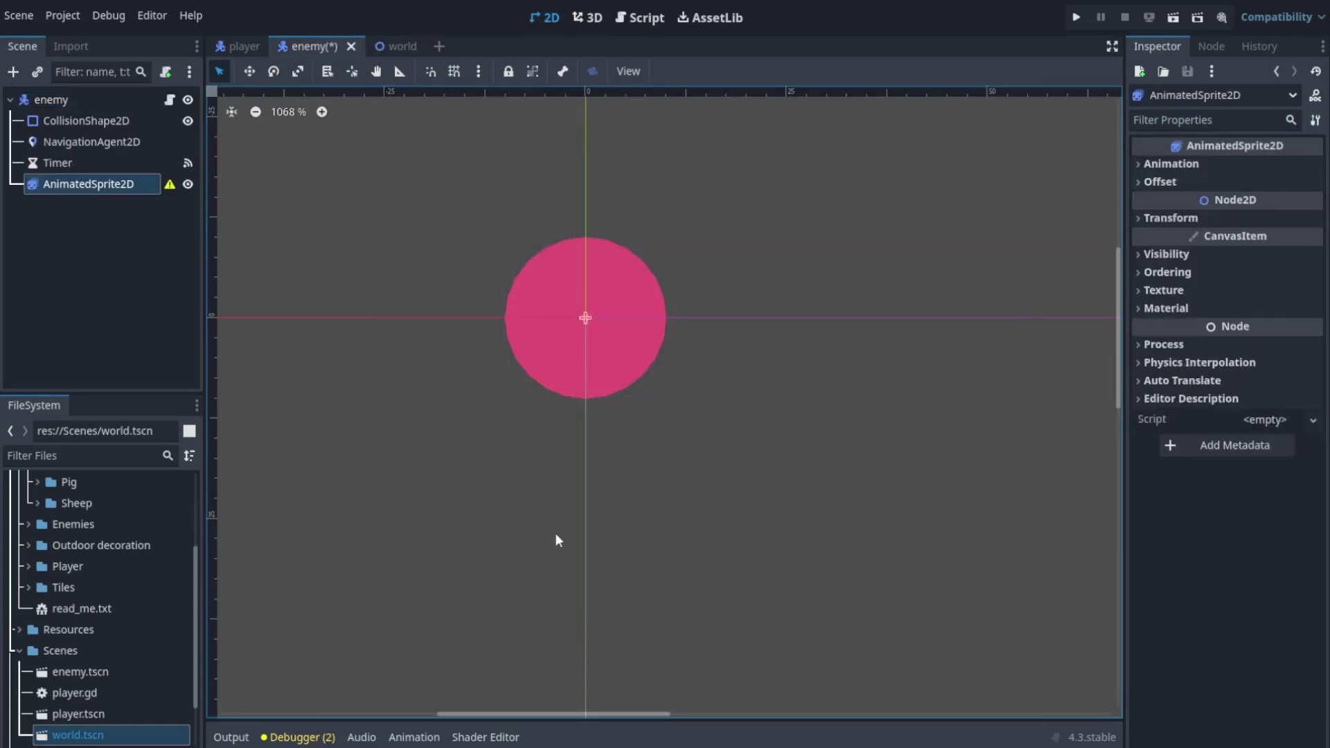
# Give the AnimatedSprite2D a new SpriteFrames resource and open it in the animation editor
pyautogui.click(1170, 164)
pyautogui.click(1276, 184)
pyautogui.click(1264, 205)
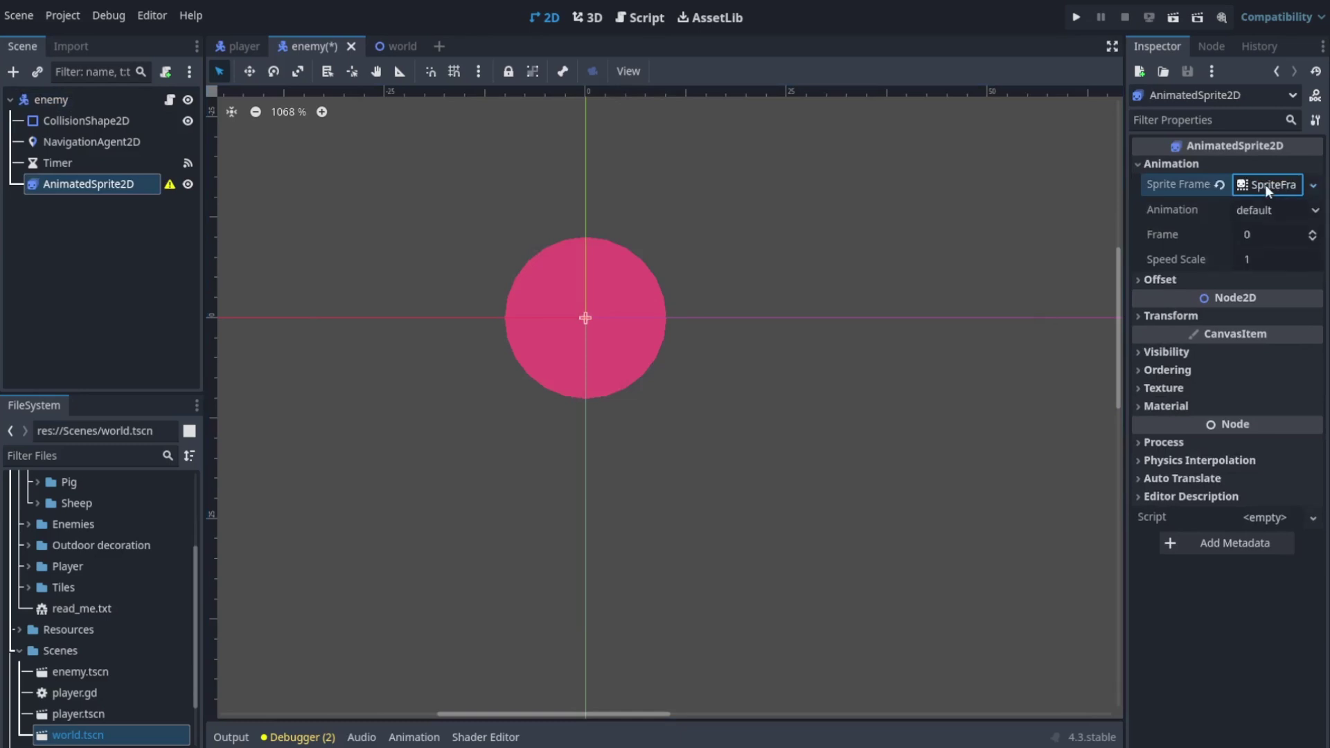
pyautogui.click(1267, 184)
# Rename the default animation to Idle
pyautogui.doubleClick(301, 584)
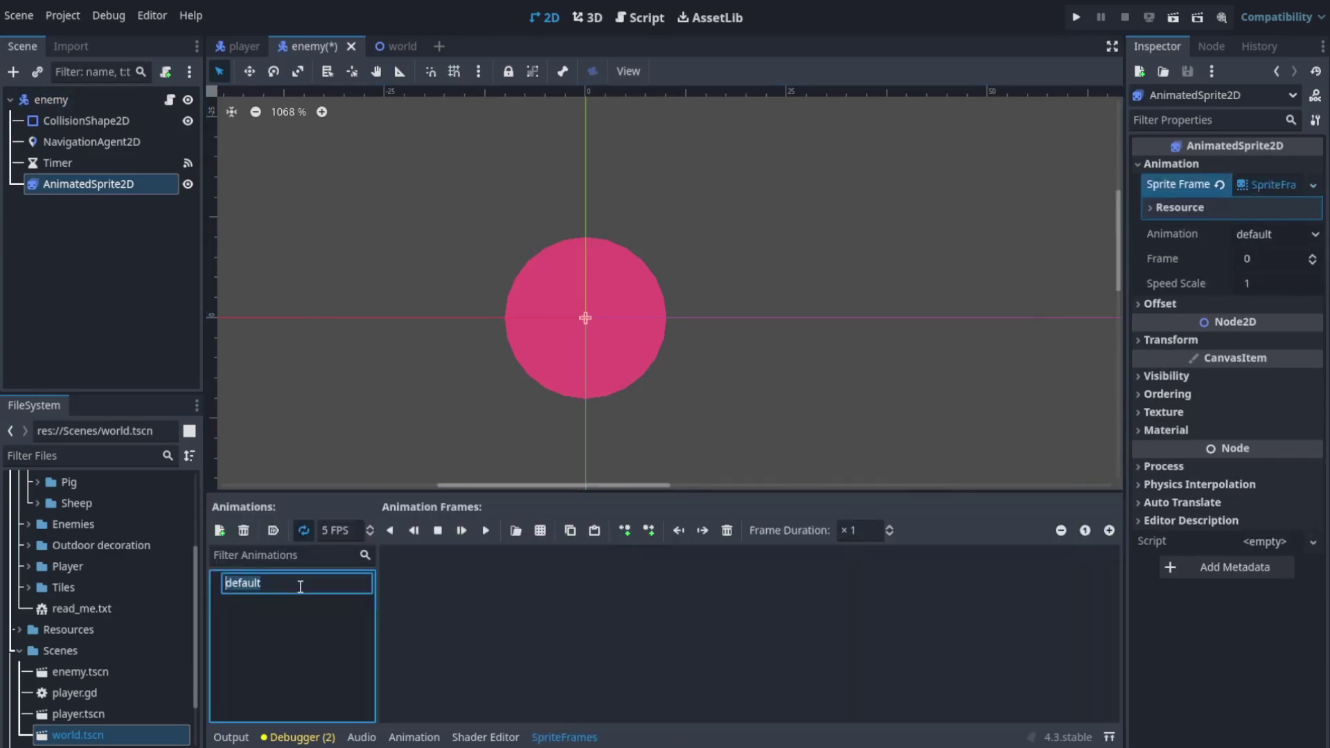
pyautogui.write('Idle')
pyautogui.press('Return')
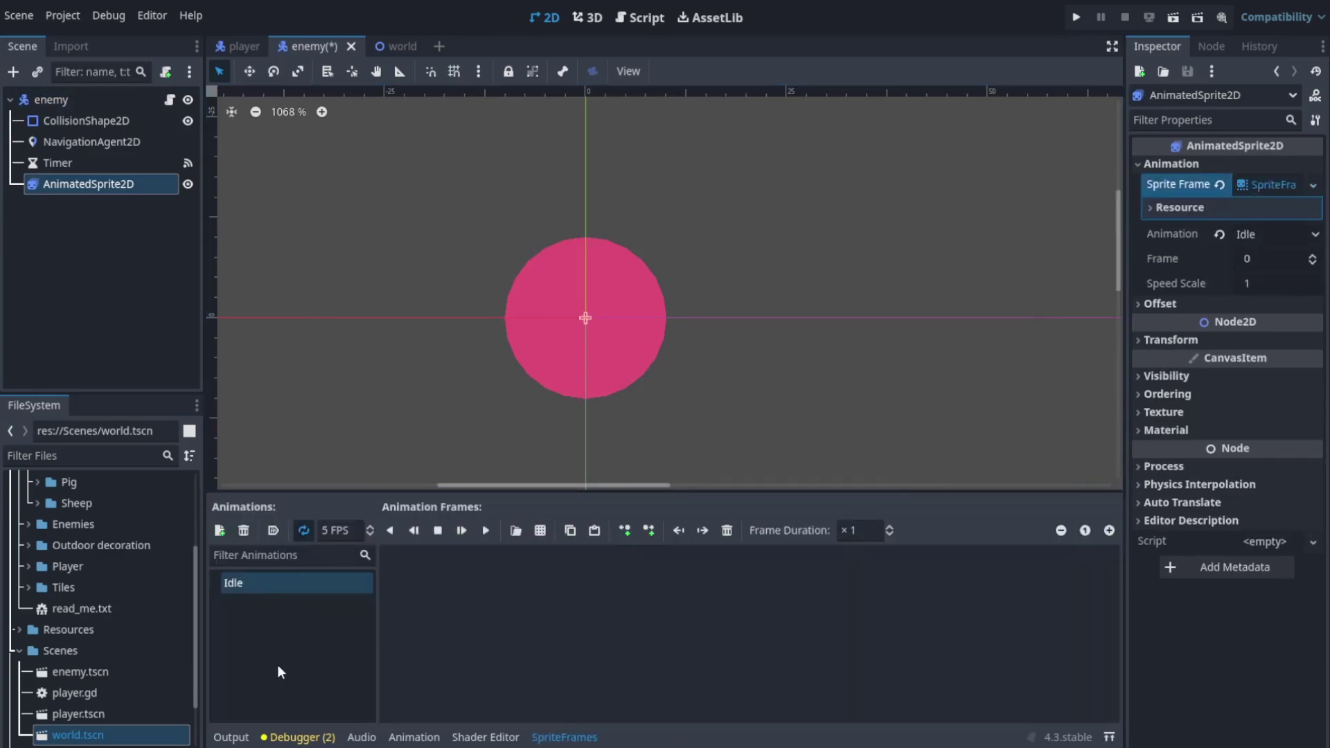
# Load Cute_Fantasy_Free/Enemies/Slime.png as a sprite sheet for frame selection
pyautogui.doubleClick(58, 651)
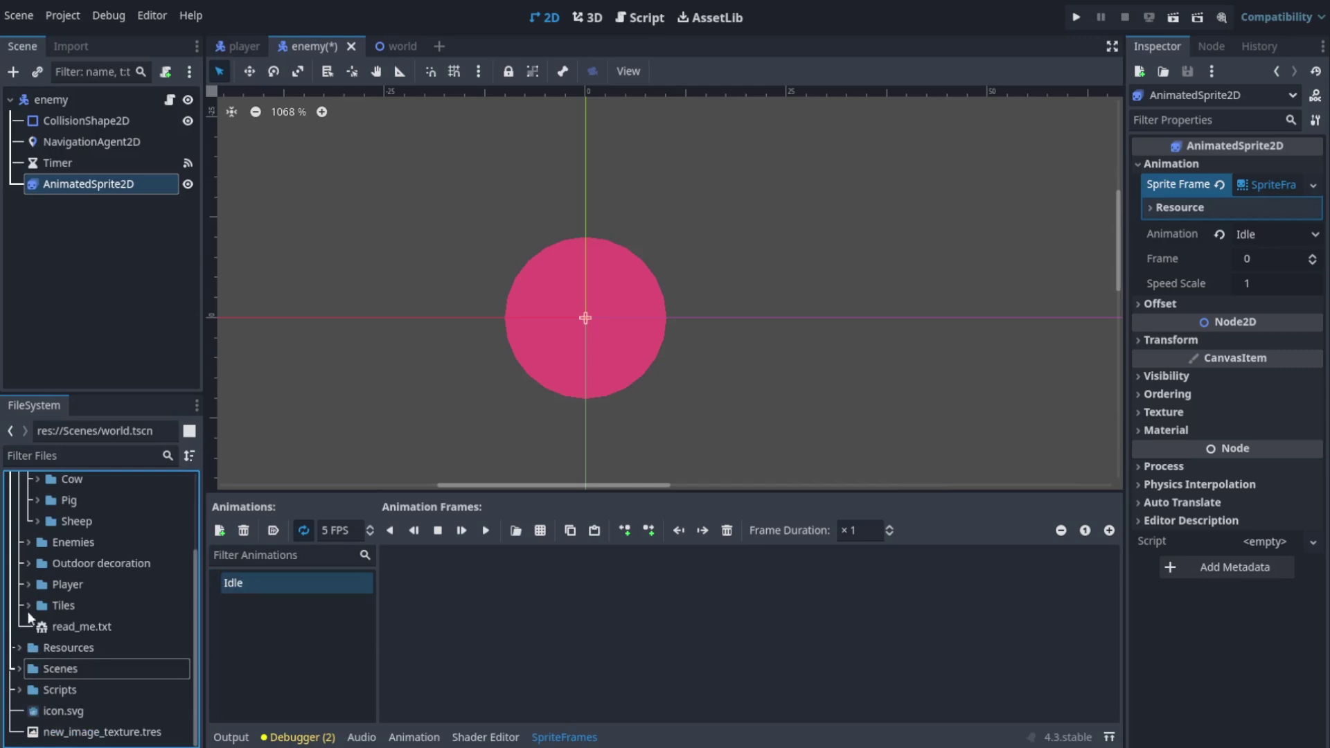
pyautogui.click(27, 583)
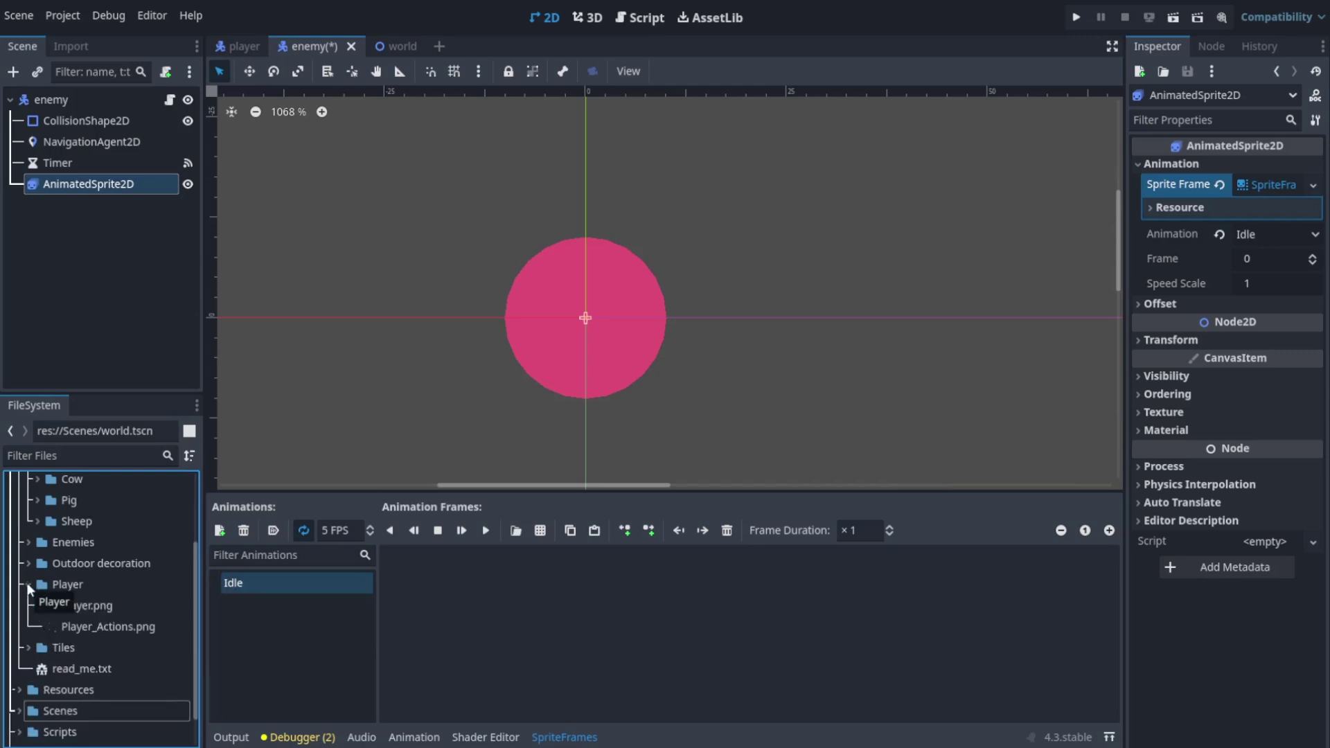
pyautogui.click(26, 583)
pyautogui.click(29, 543)
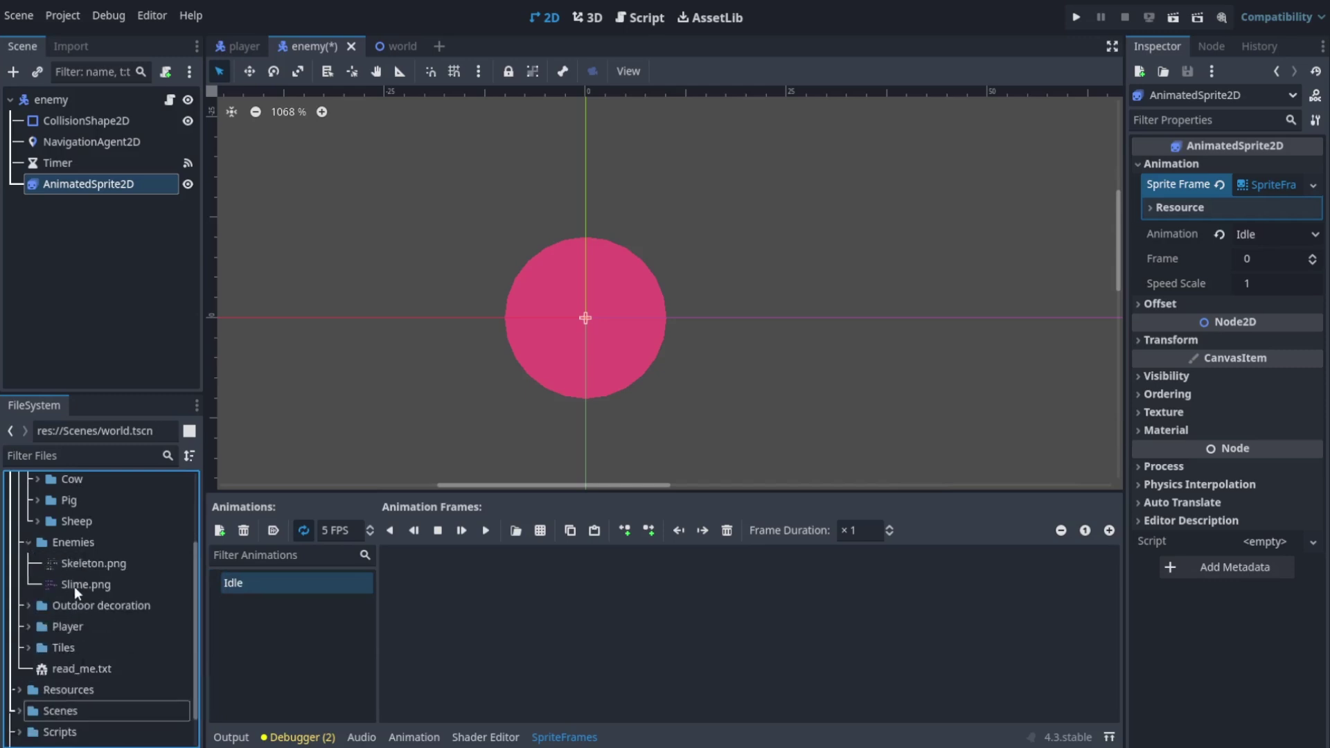
pyautogui.click(539, 530)
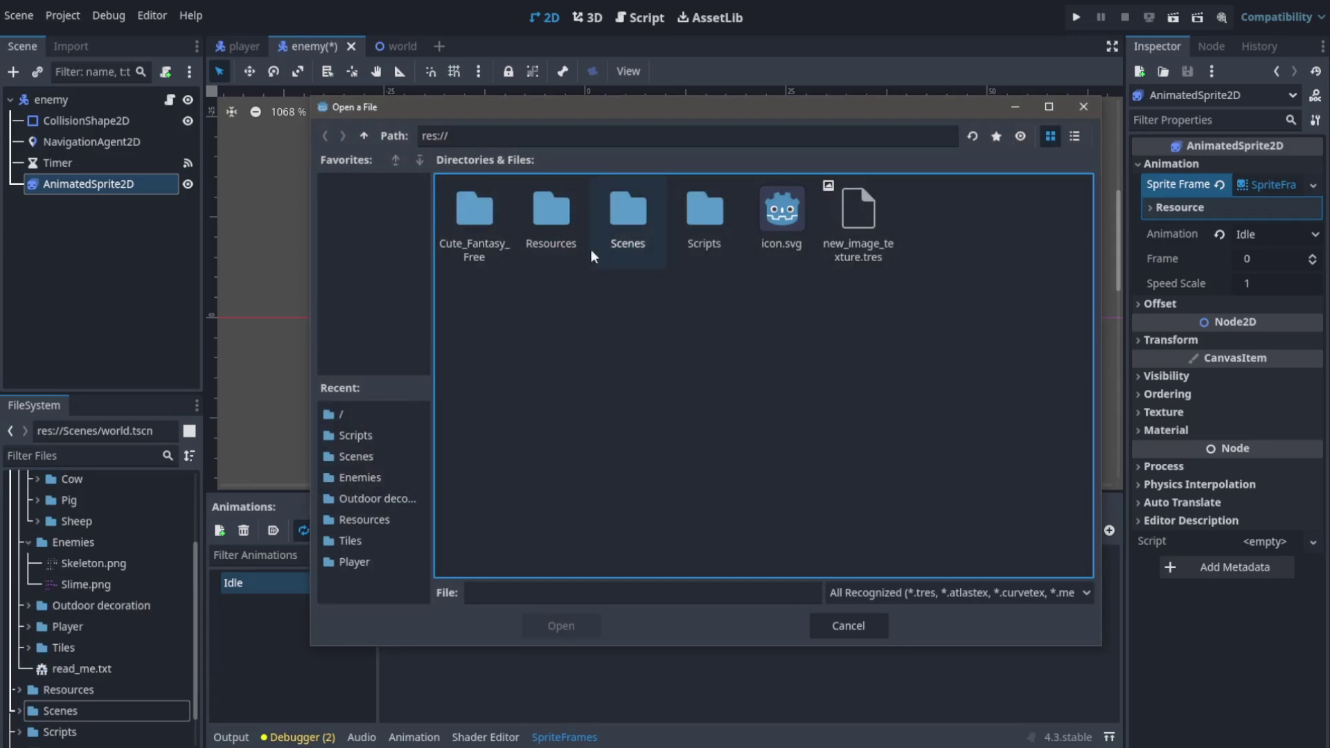
pyautogui.doubleClick(490, 239)
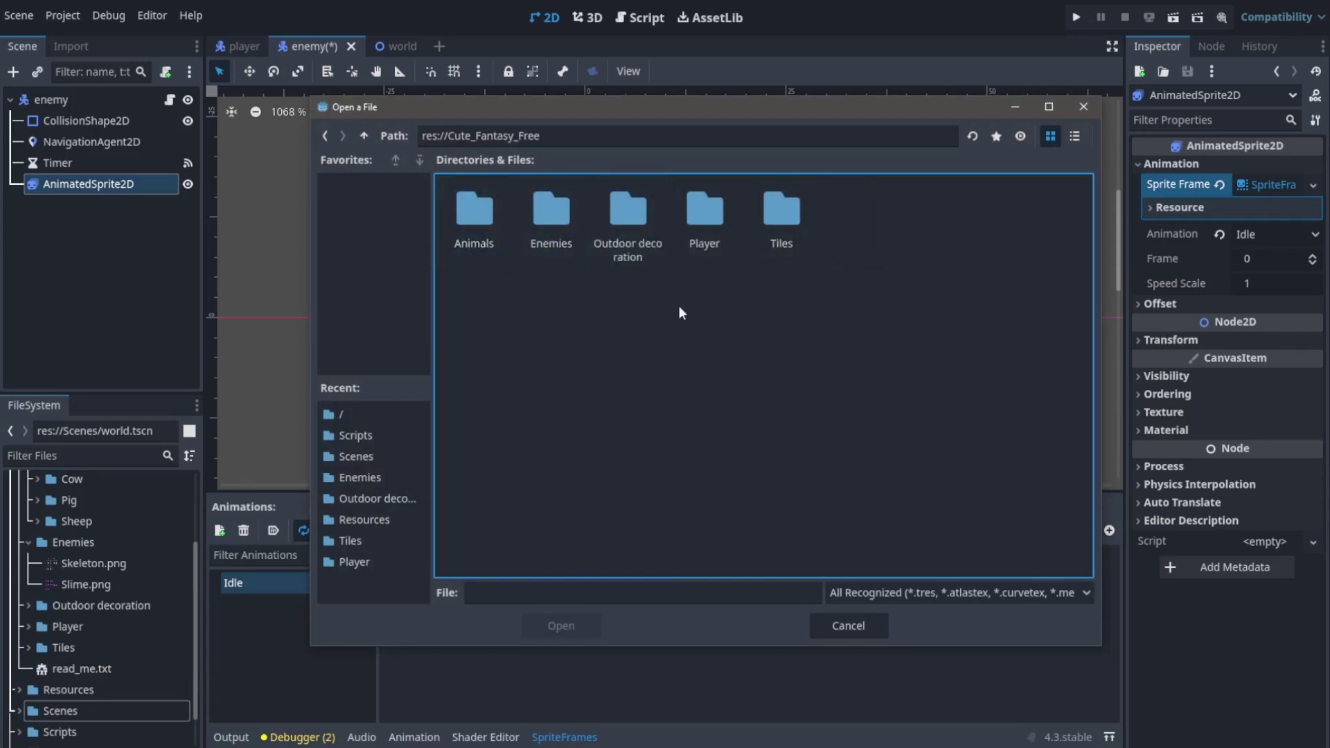
pyautogui.doubleClick(558, 208)
pyautogui.click(548, 225)
pyautogui.click(560, 625)
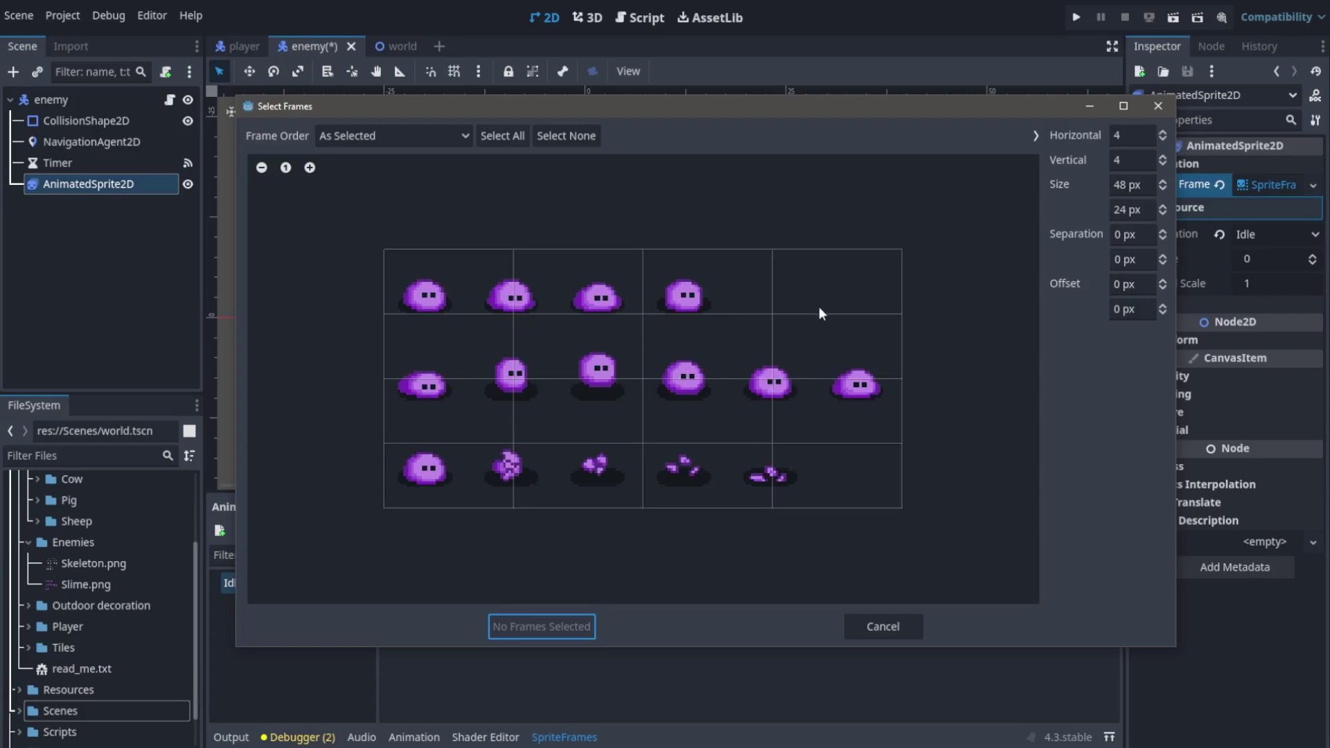
# Split the Slime.png sheet into a 6-column by 3-row grid
pyautogui.click(432, 296)
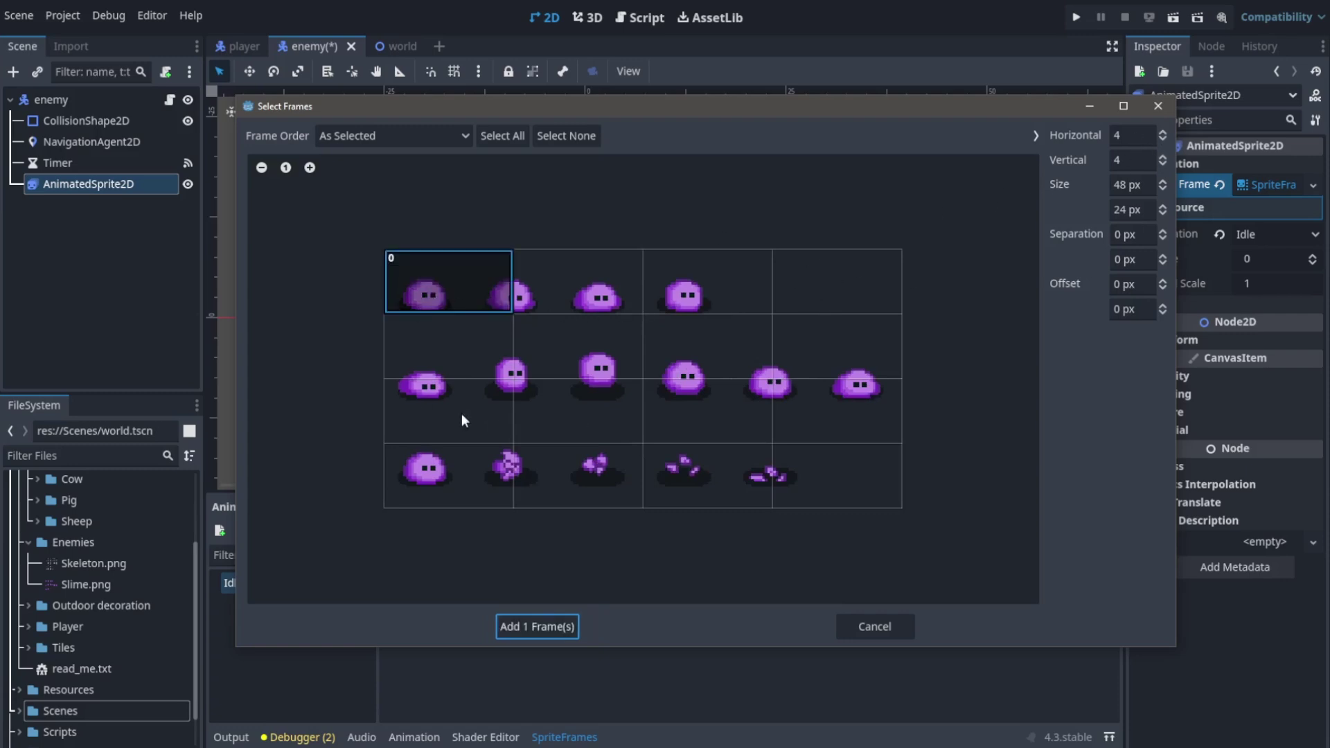
pyautogui.click(1161, 131)
pyautogui.click(1161, 131)
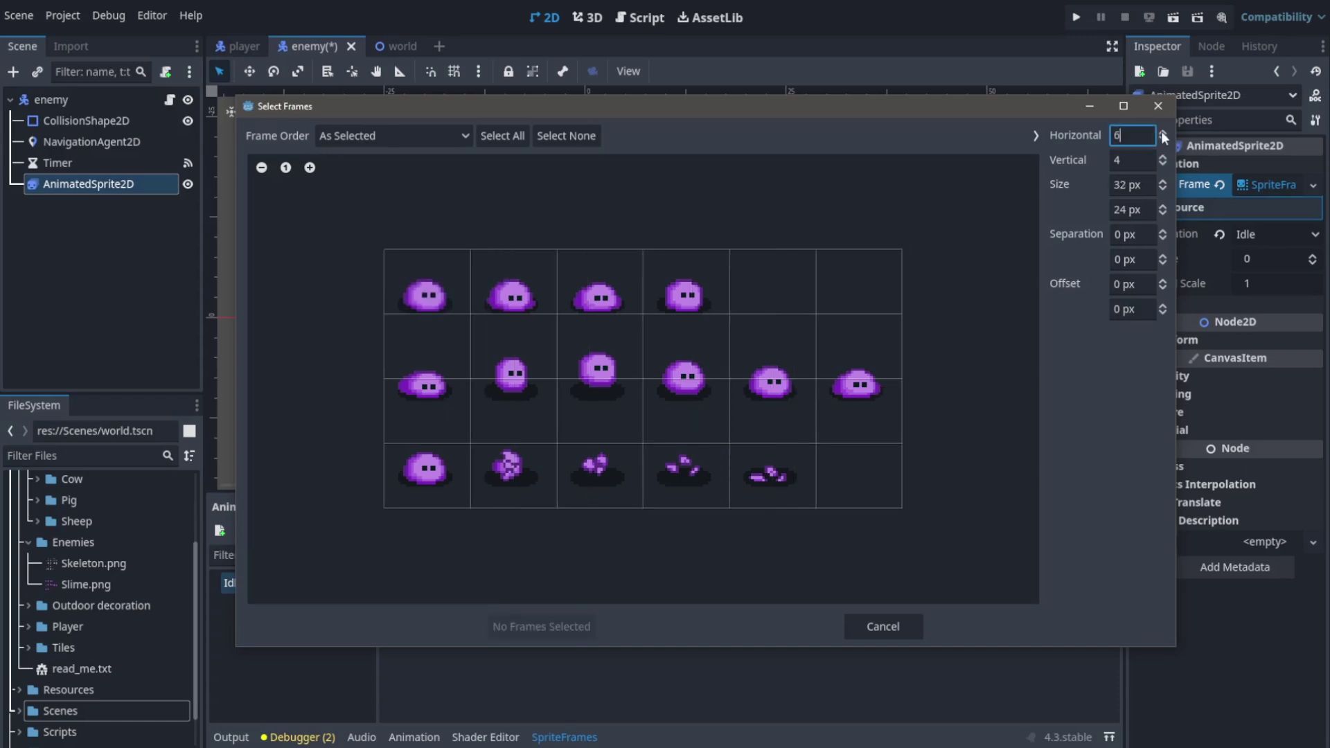
pyautogui.click(1161, 157)
pyautogui.click(1161, 157)
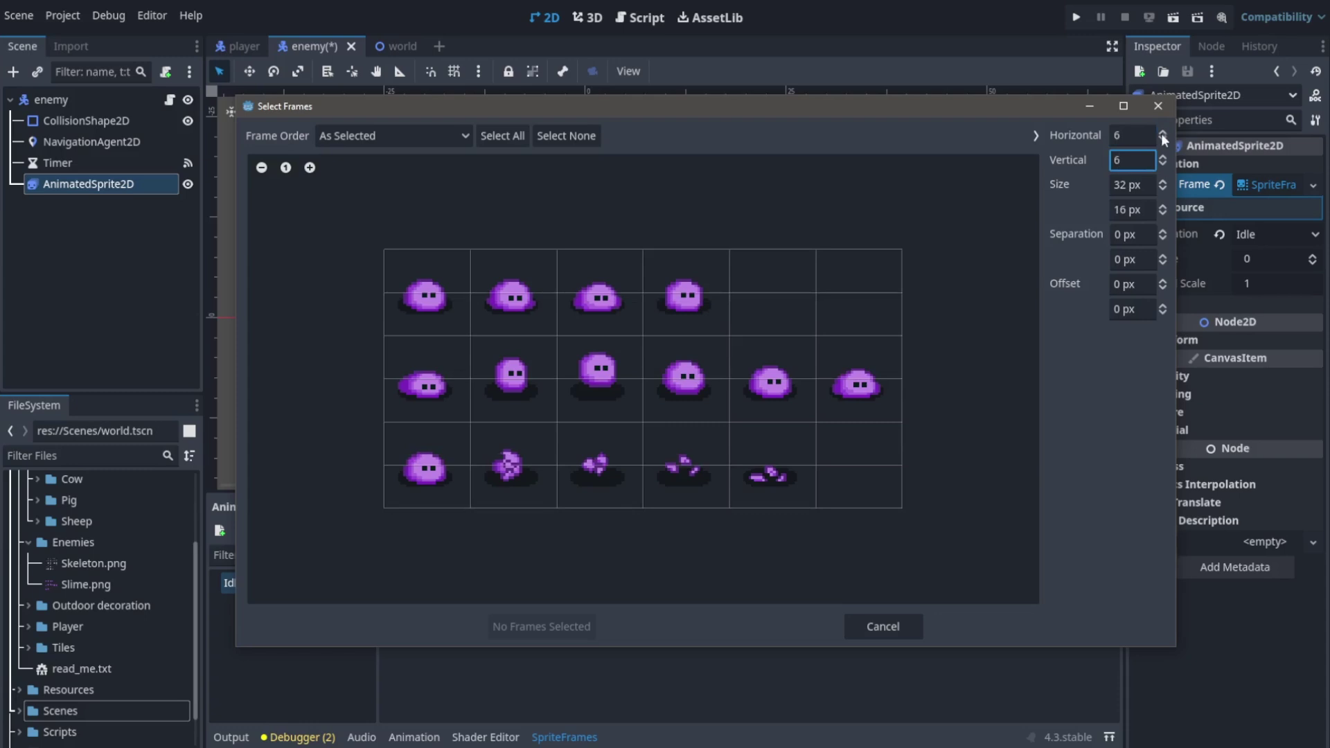
pyautogui.click(1159, 137)
pyautogui.click(1159, 137)
pyautogui.click(1160, 138)
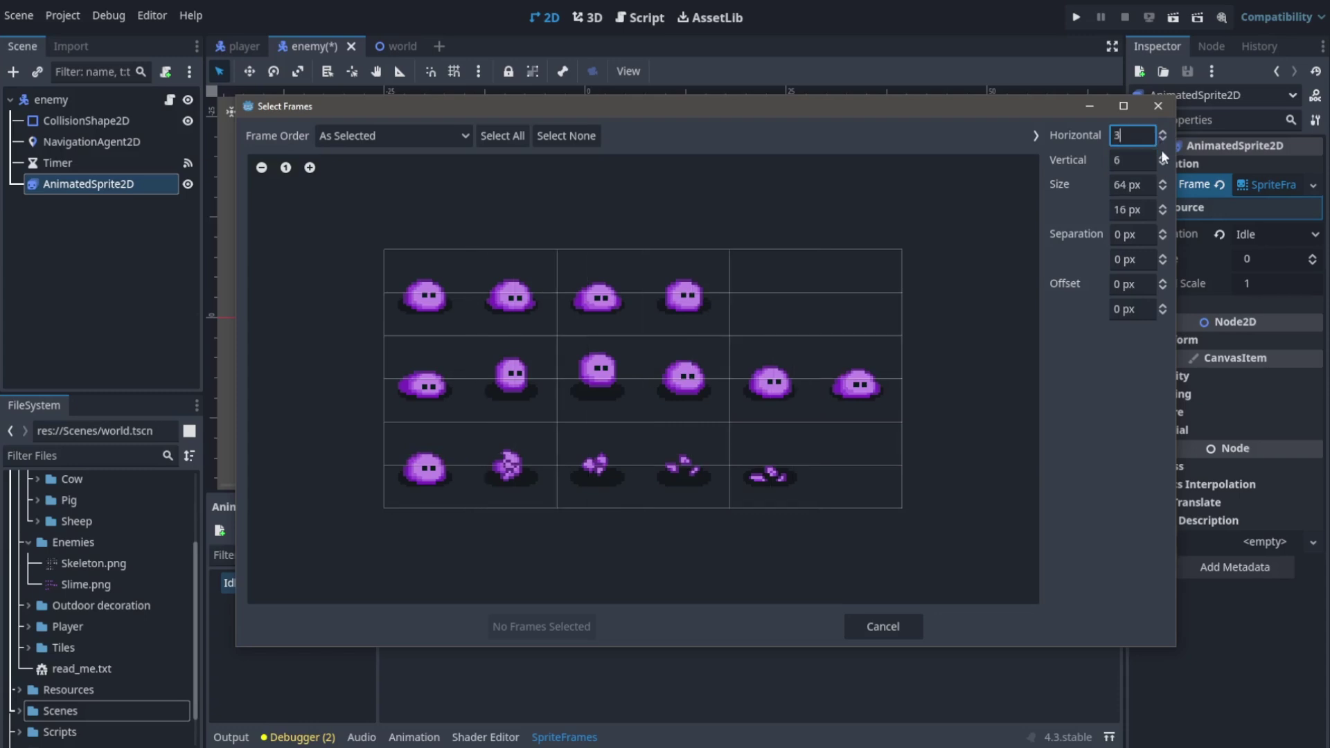
pyautogui.click(1159, 162)
pyautogui.click(1160, 162)
pyautogui.click(1159, 162)
pyautogui.click(1161, 132)
pyautogui.click(1161, 132)
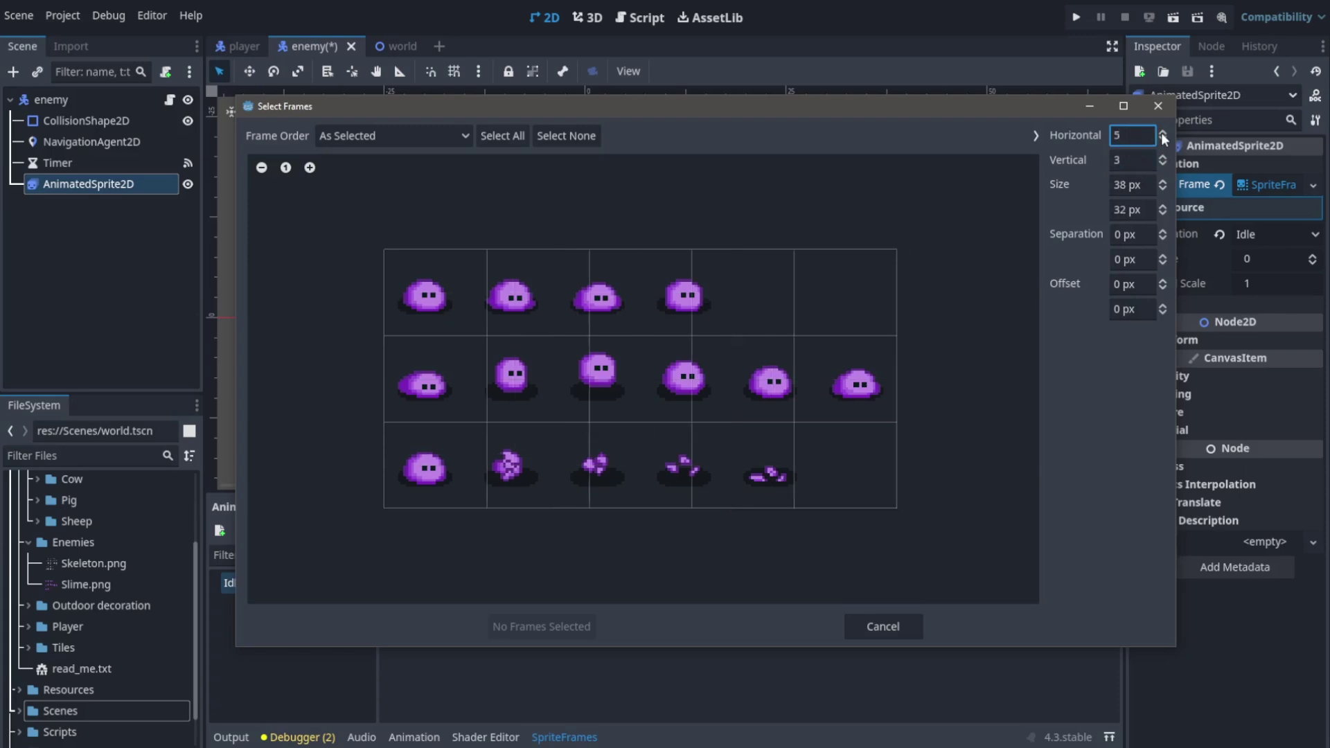
pyautogui.click(1161, 131)
# Add the first four top-row slime frames (0–3) to Idle and re-centre the sprite
pyautogui.moveTo(461, 304); pyautogui.dragTo(667, 309)
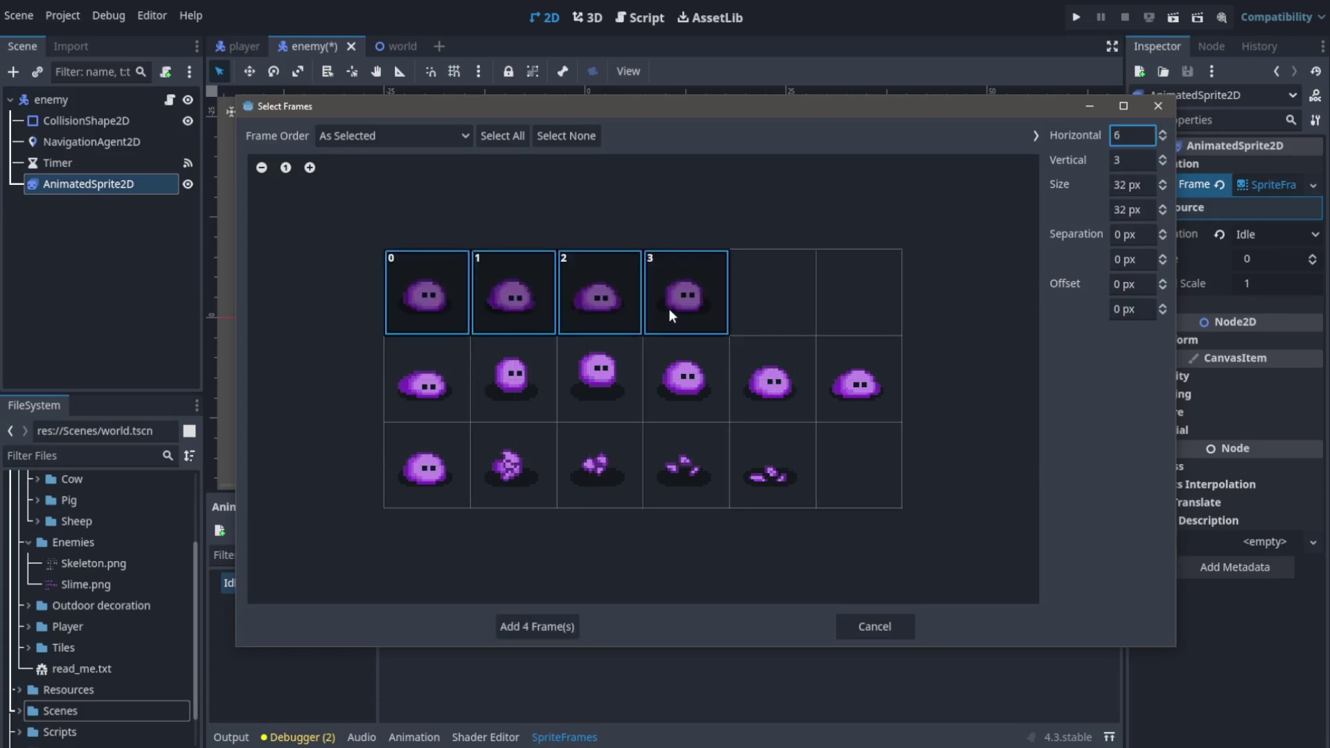
pyautogui.click(538, 626)
pyautogui.moveTo(579, 426); pyautogui.dragTo(585, 424)
# Set the collision circle's debug colour alpha to 0, shrink its radius, and move AnimatedSprite2D above CollisionShape2D
pyautogui.click(70, 120)
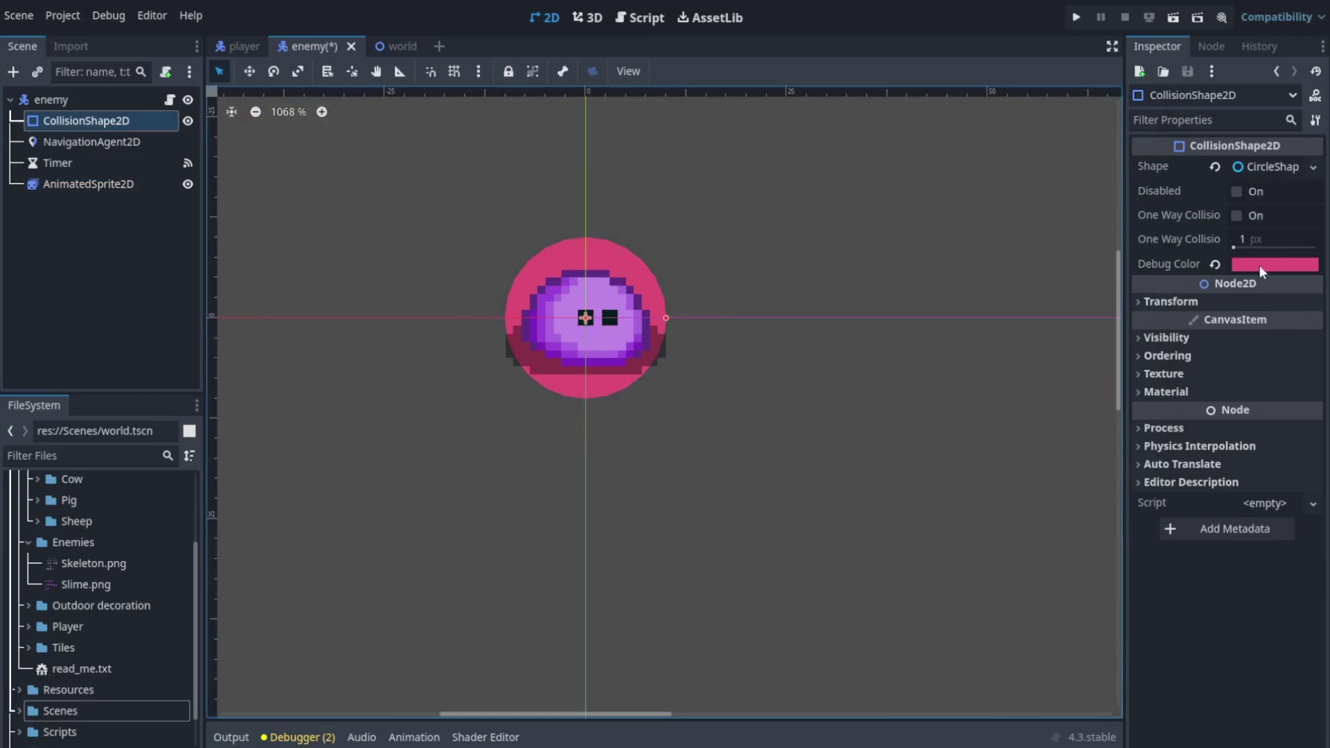
pyautogui.click(1262, 267)
pyautogui.moveTo(1278, 615); pyautogui.dragTo(1095, 634)
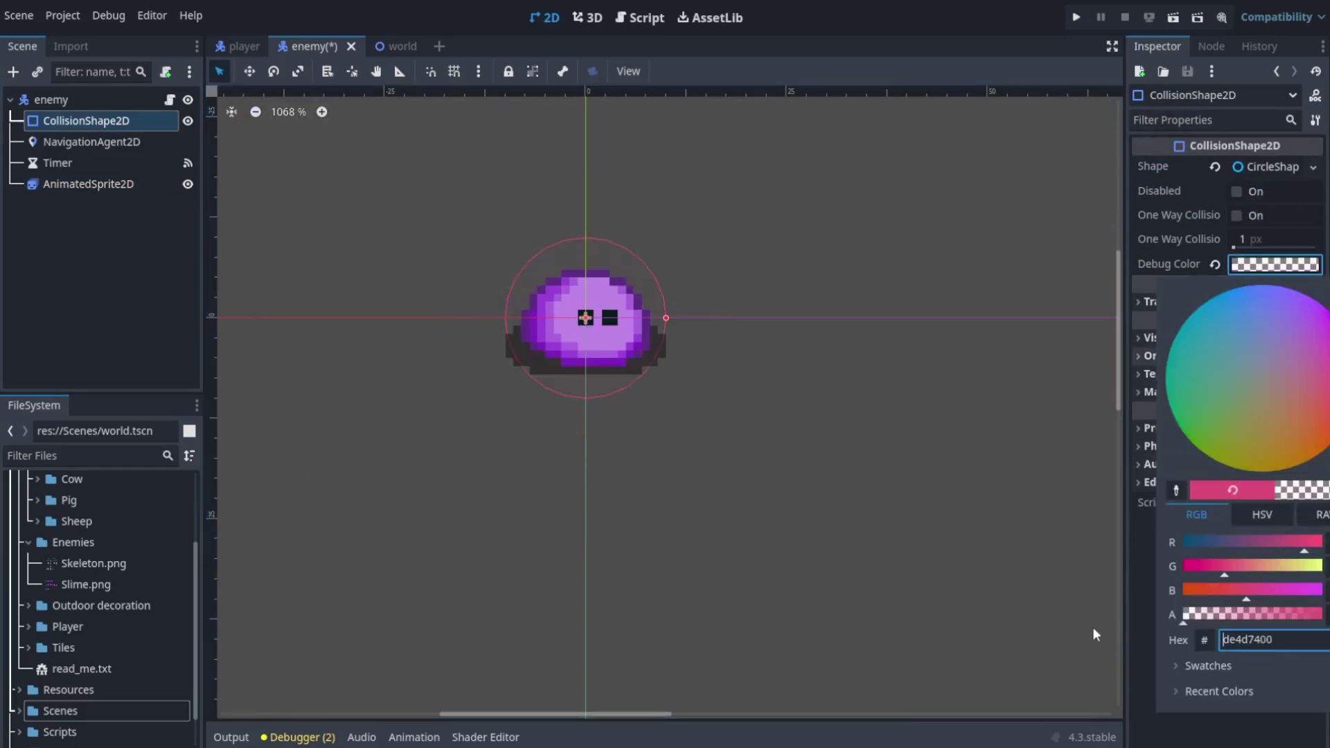
pyautogui.moveTo(665, 317); pyautogui.dragTo(638, 318)
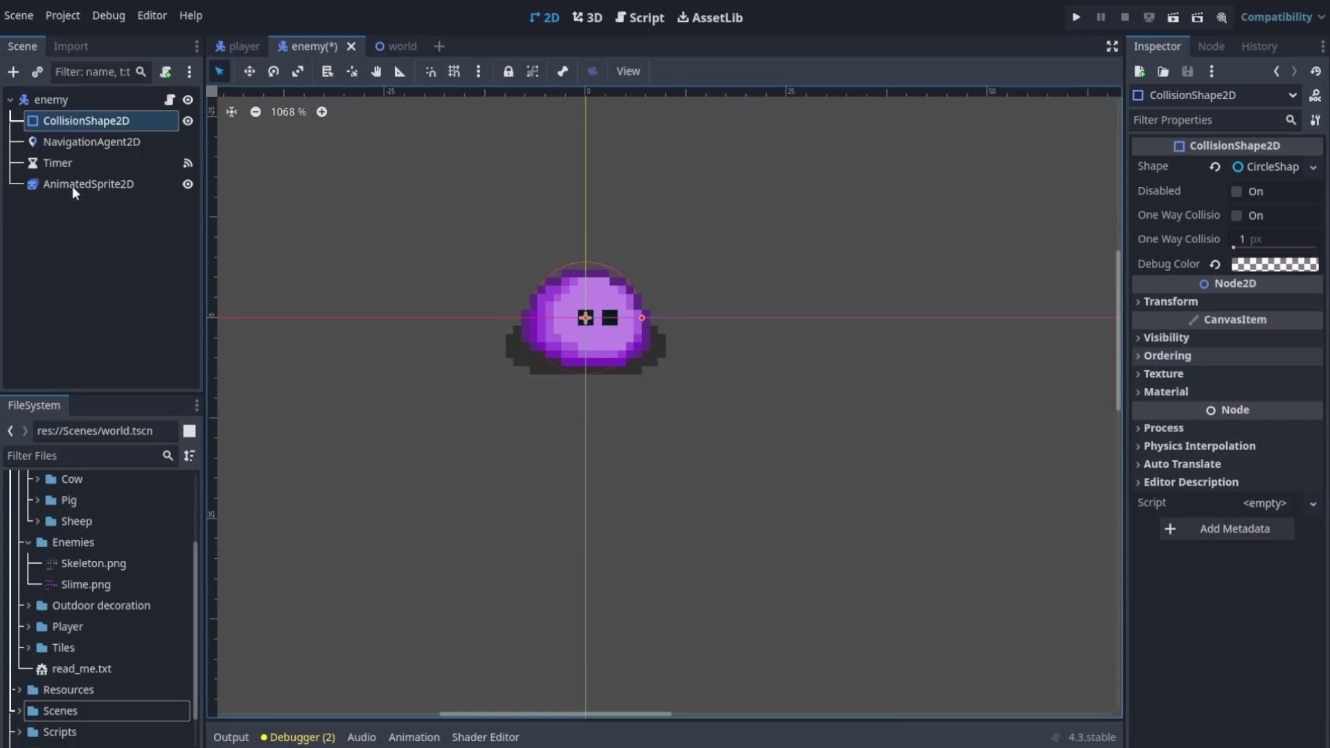
pyautogui.moveTo(72, 186); pyautogui.dragTo(66, 111)
# Shrink the enemy's collision circle a little more around the slime
pyautogui.click(803, 377)
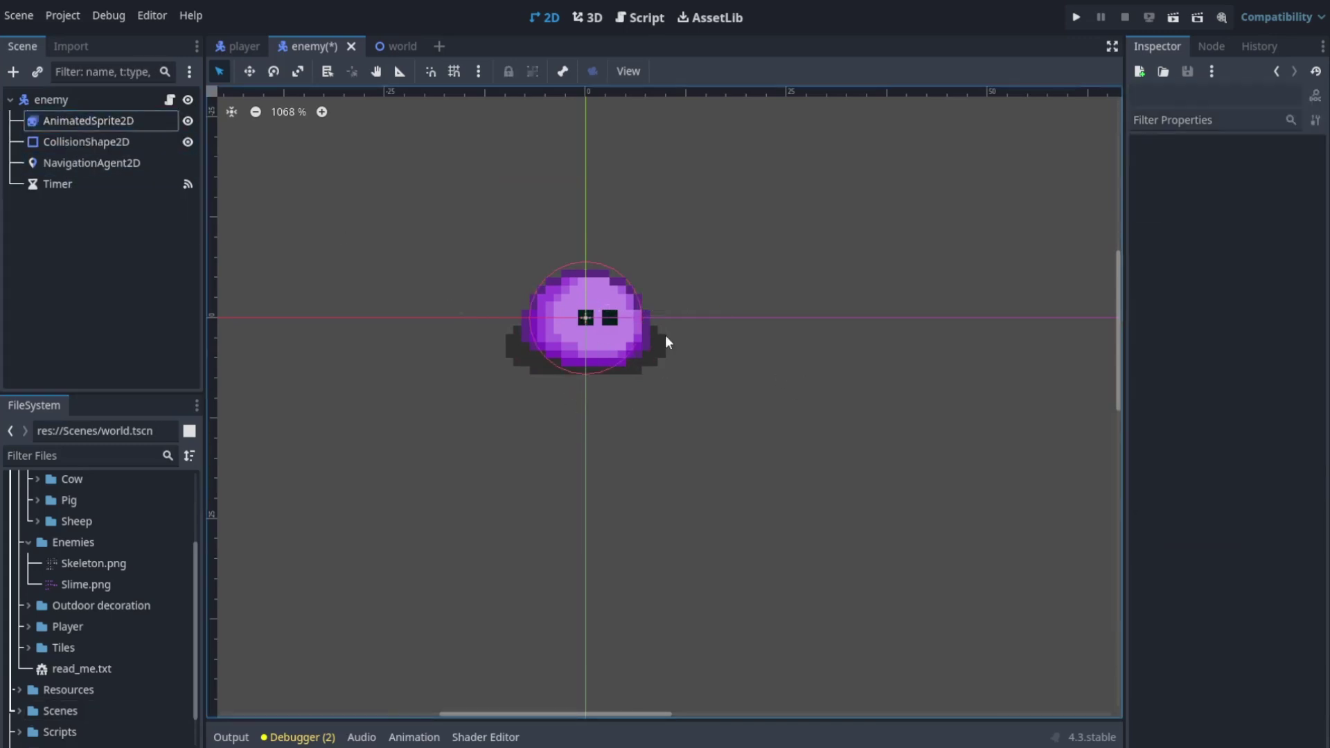
pyautogui.scroll(2, 638, 389)
pyautogui.click(618, 417)
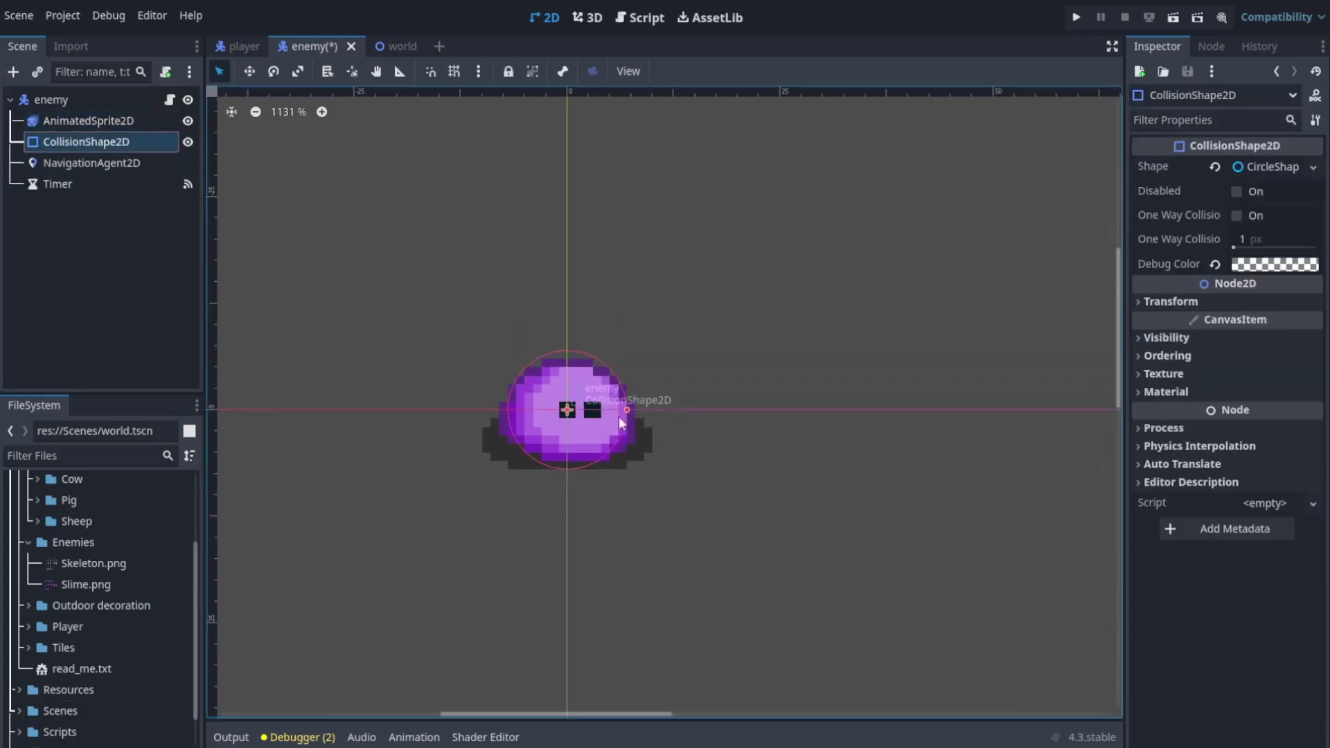
pyautogui.moveTo(628, 409); pyautogui.dragTo(571, 414)
# Add a second animation in SpriteFrames and name it run
pyautogui.click(704, 375)
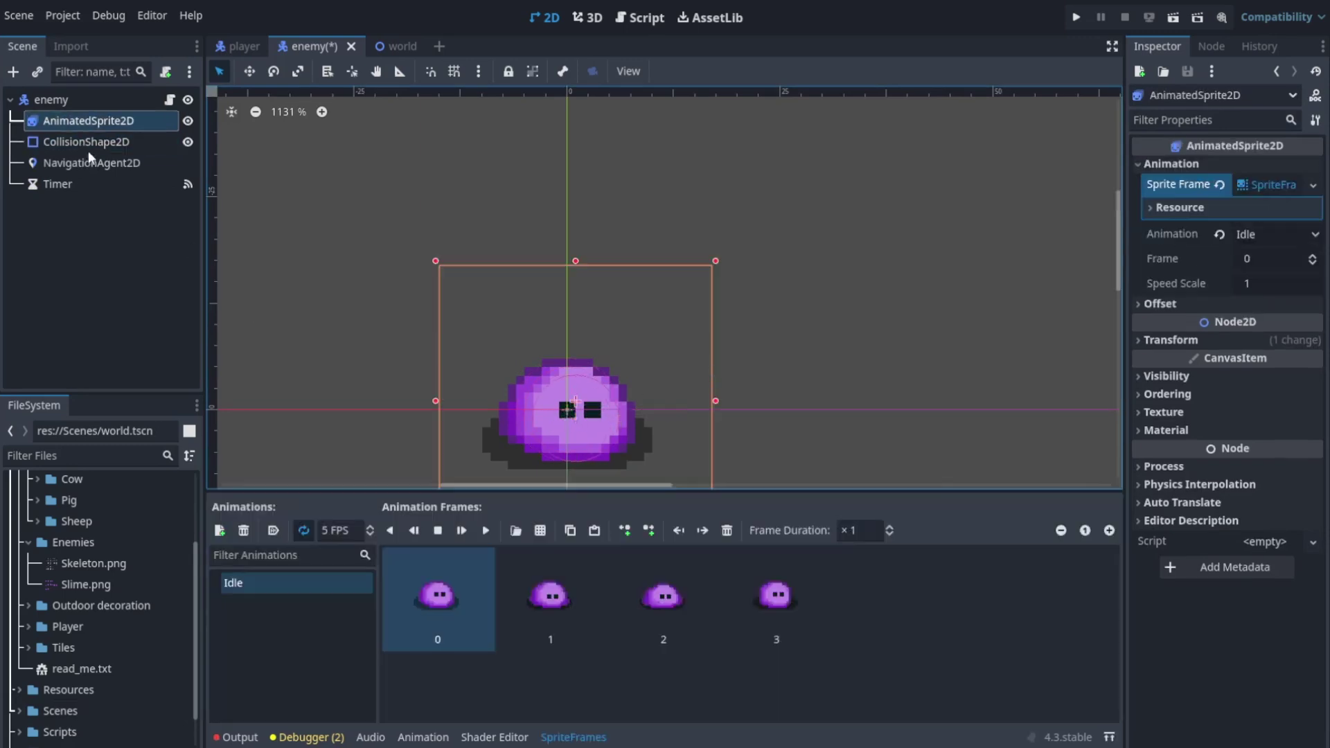
pyautogui.click(86, 142)
pyautogui.click(86, 120)
pyautogui.click(219, 530)
pyautogui.doubleClick(259, 604)
pyautogui.write('r')
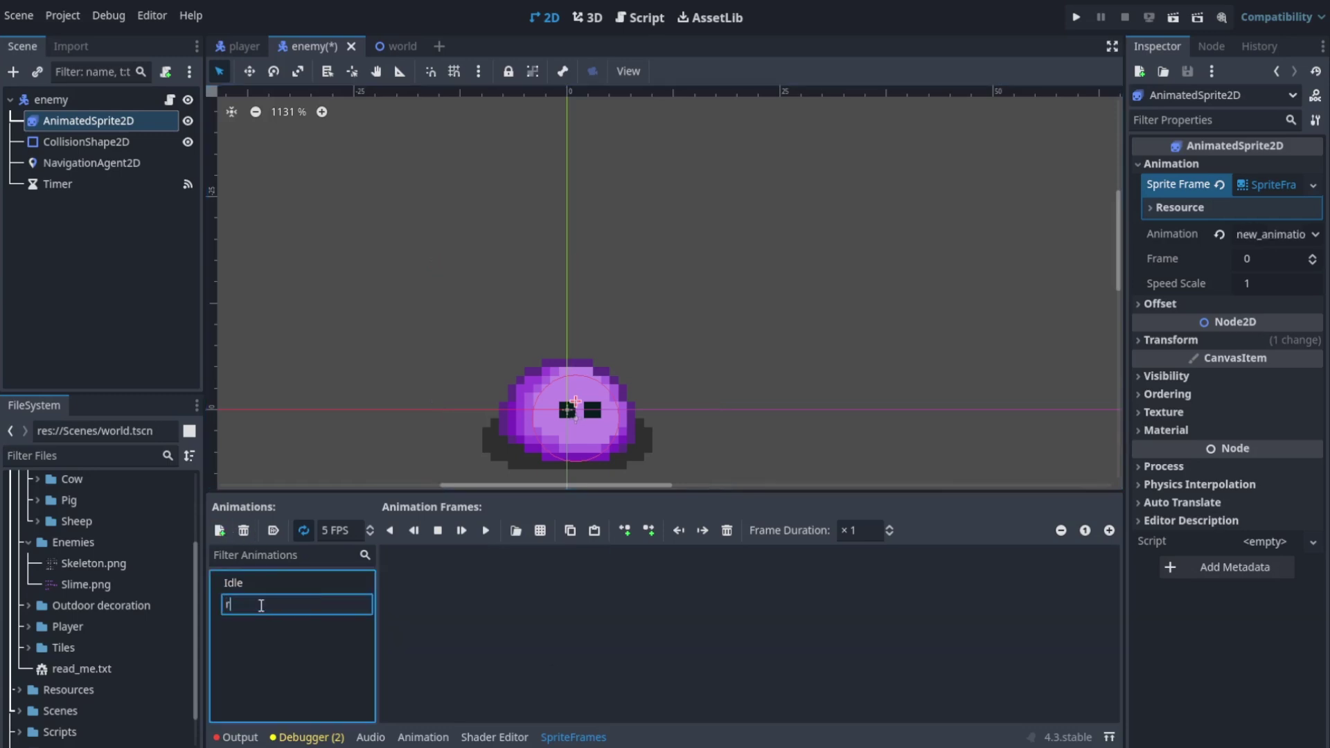
pyautogui.write('un')
pyautogui.press('Return')
pyautogui.doubleClick(250, 606)
# Rename the animation to Run, fill it with the six row-two frames of Slime.png, and preview it
pyautogui.write('Run')
pyautogui.press('Return')
pyautogui.click(540, 530)
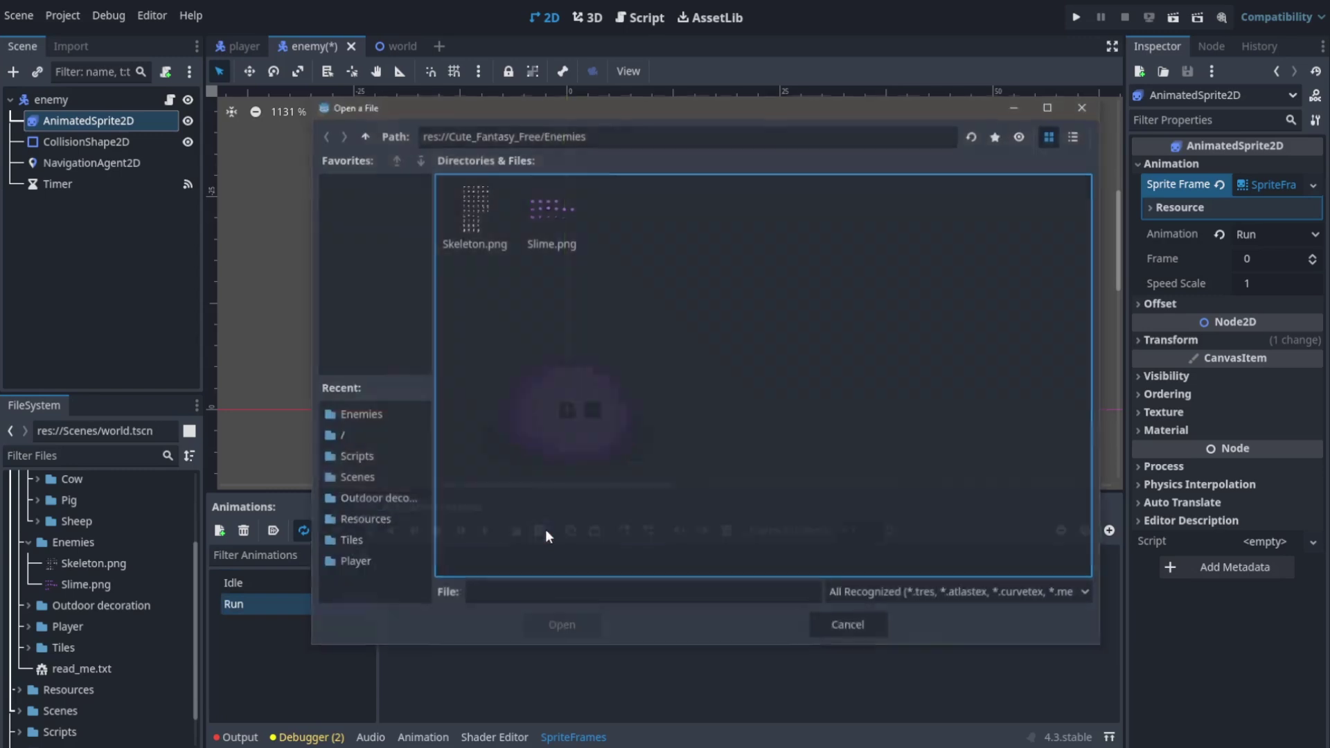
pyautogui.click(551, 215)
pyautogui.click(562, 625)
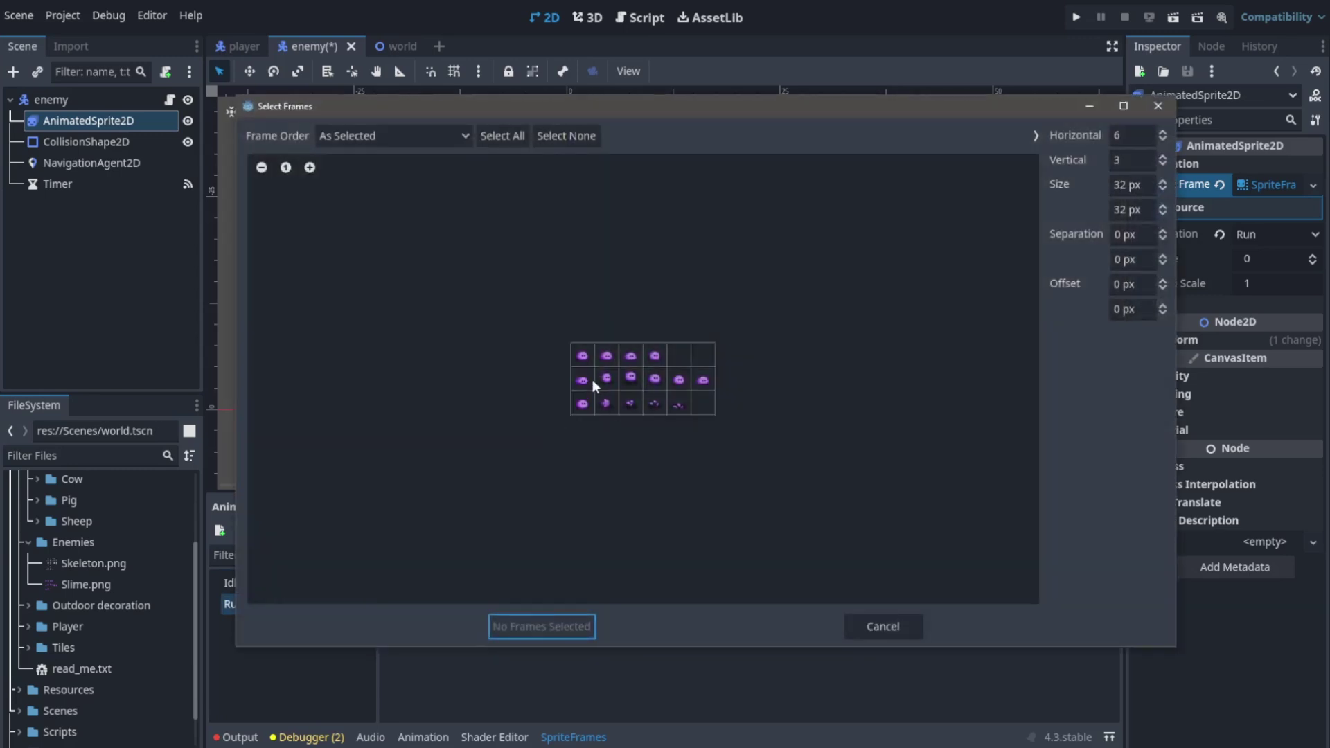
pyautogui.moveTo(520, 381); pyautogui.dragTo(745, 381)
pyautogui.click(541, 626)
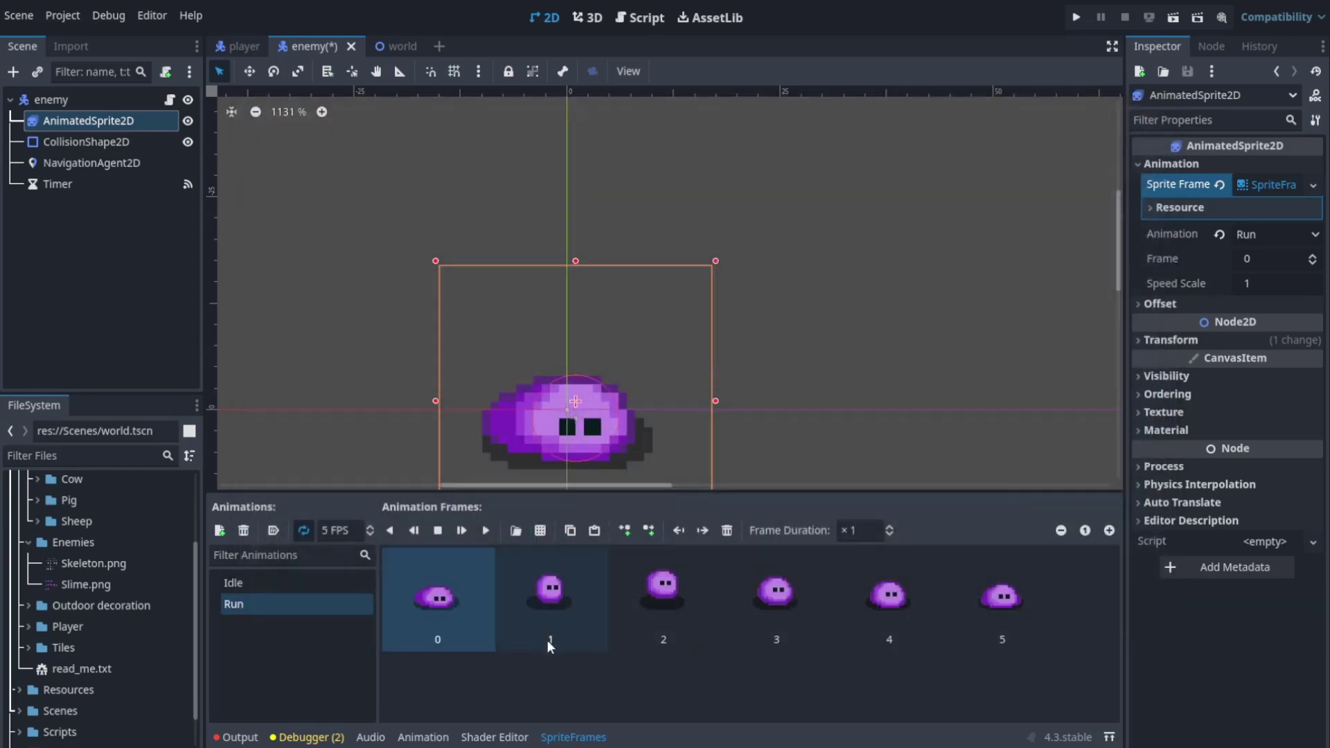
pyautogui.click(487, 531)
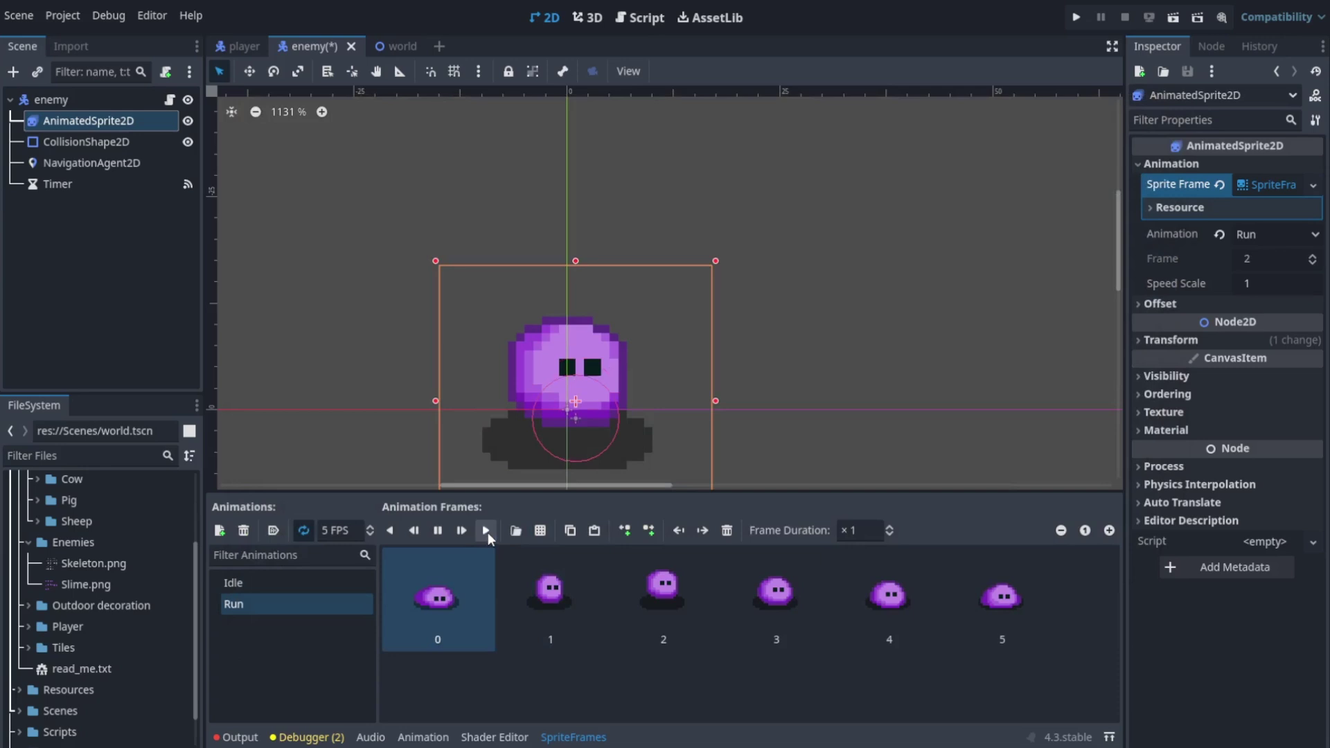
# Enter 5 in the current animation's speed field, then set the Idle animation to 12 FPS
pyautogui.click(338, 531)
pyautogui.press('BackSpace')
pyautogui.write('5')
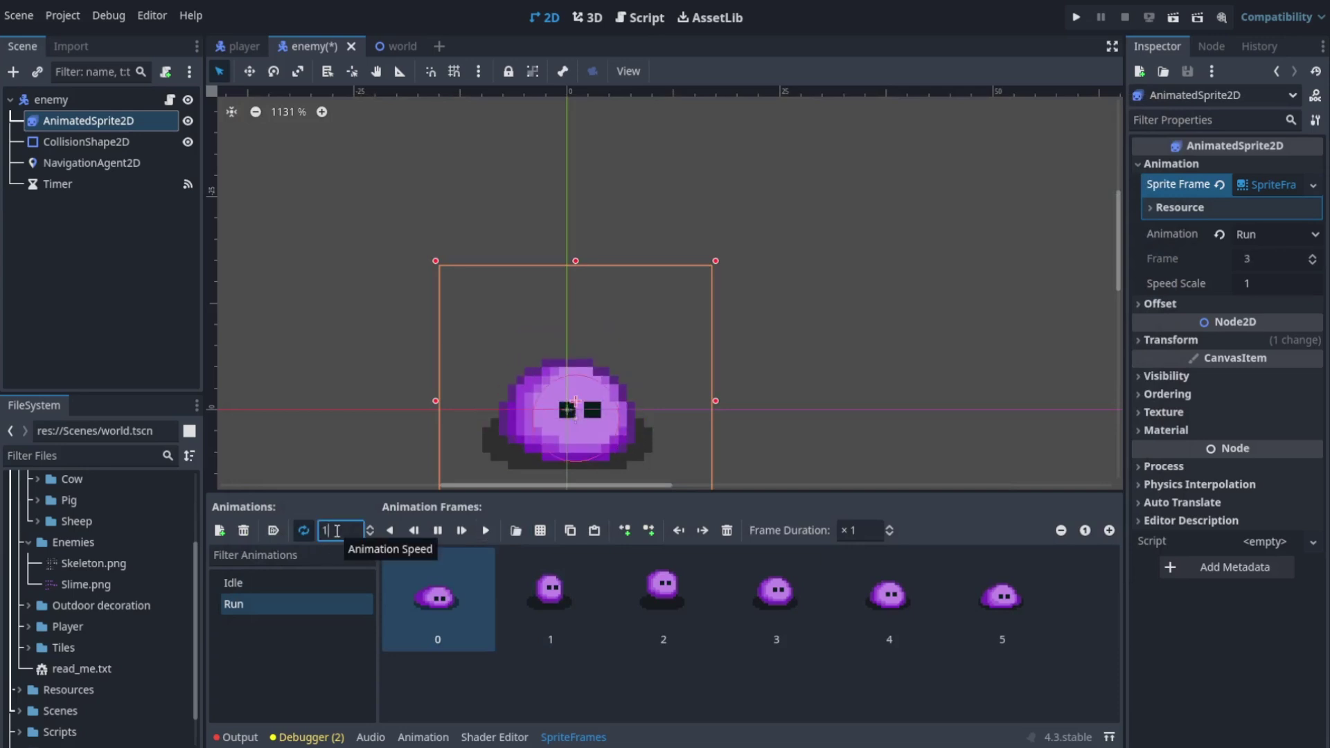
pyautogui.click(272, 583)
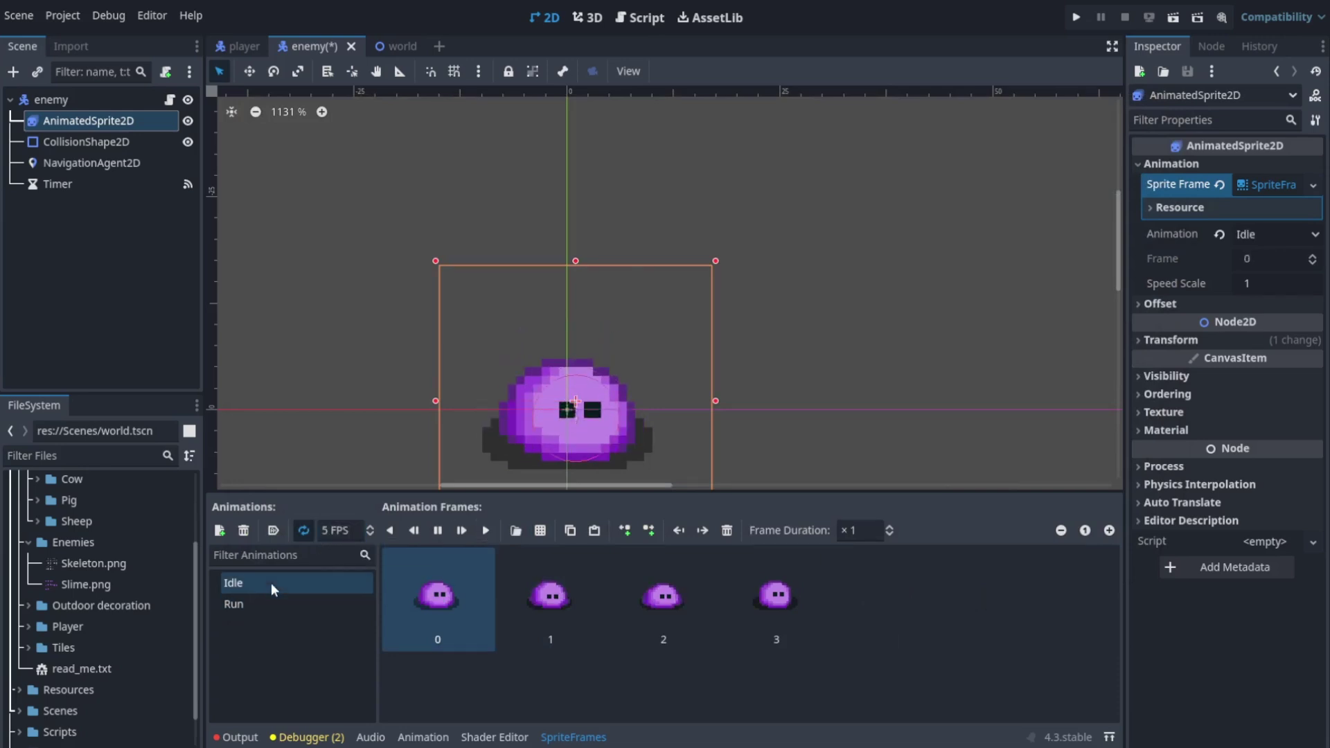
pyautogui.click(331, 531)
pyautogui.write('12')
pyautogui.press('Return')
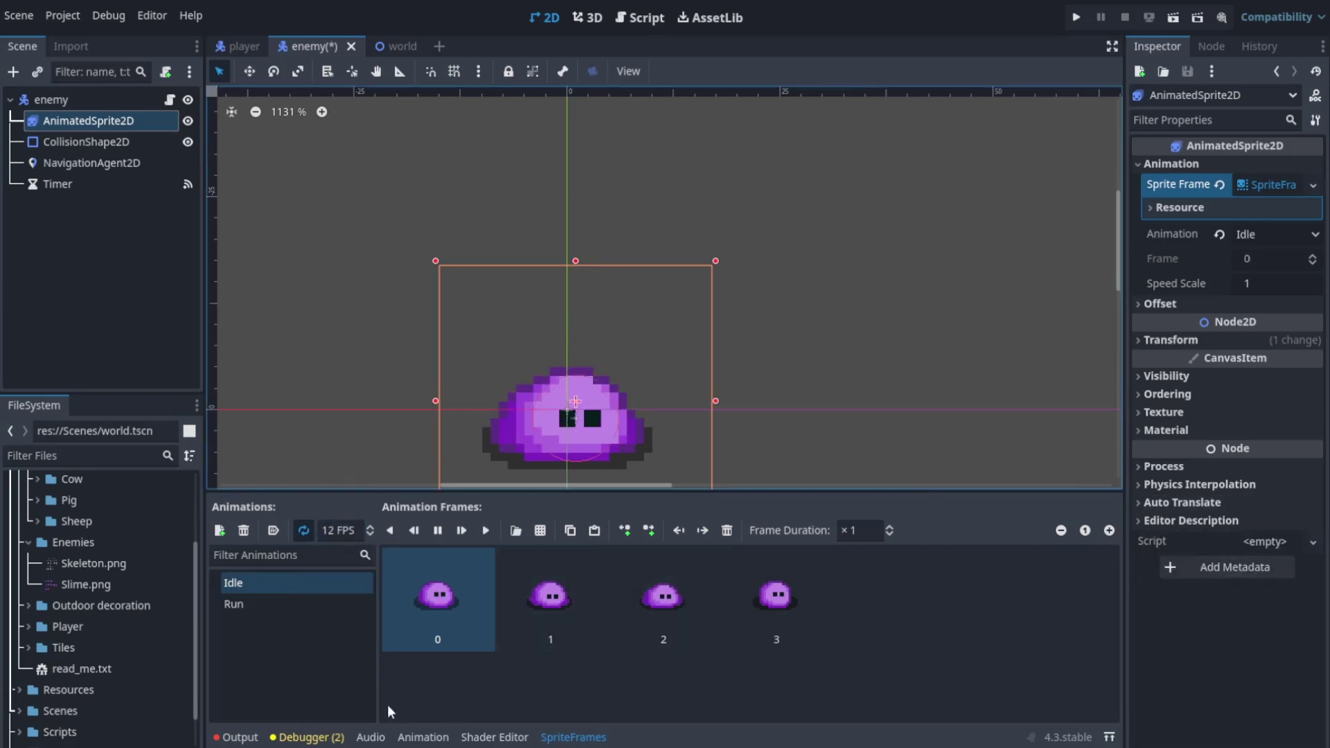
pyautogui.click(244, 620)
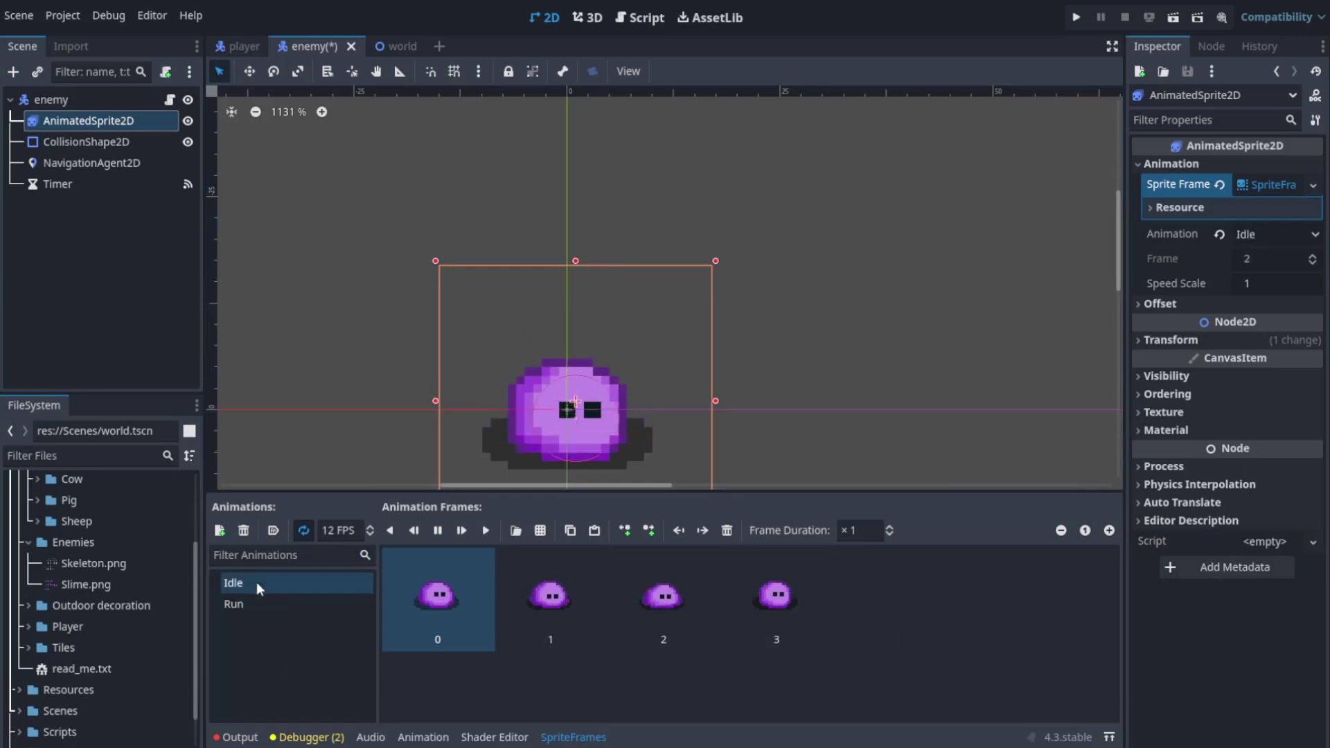
# In enemy.gd, add func _move_check(): below the _on_timer_timeout function
pyautogui.click(170, 100)
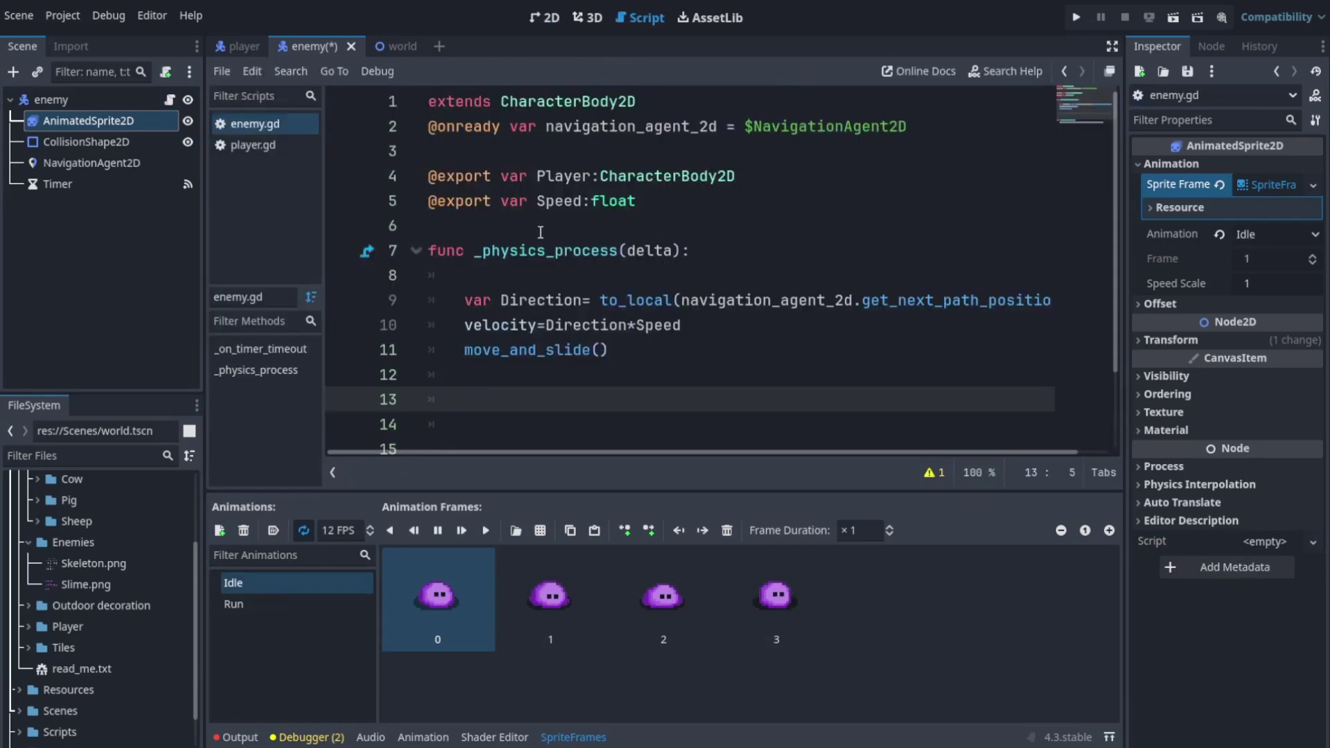
pyautogui.scroll(-2, 541, 233)
pyautogui.click(1031, 413)
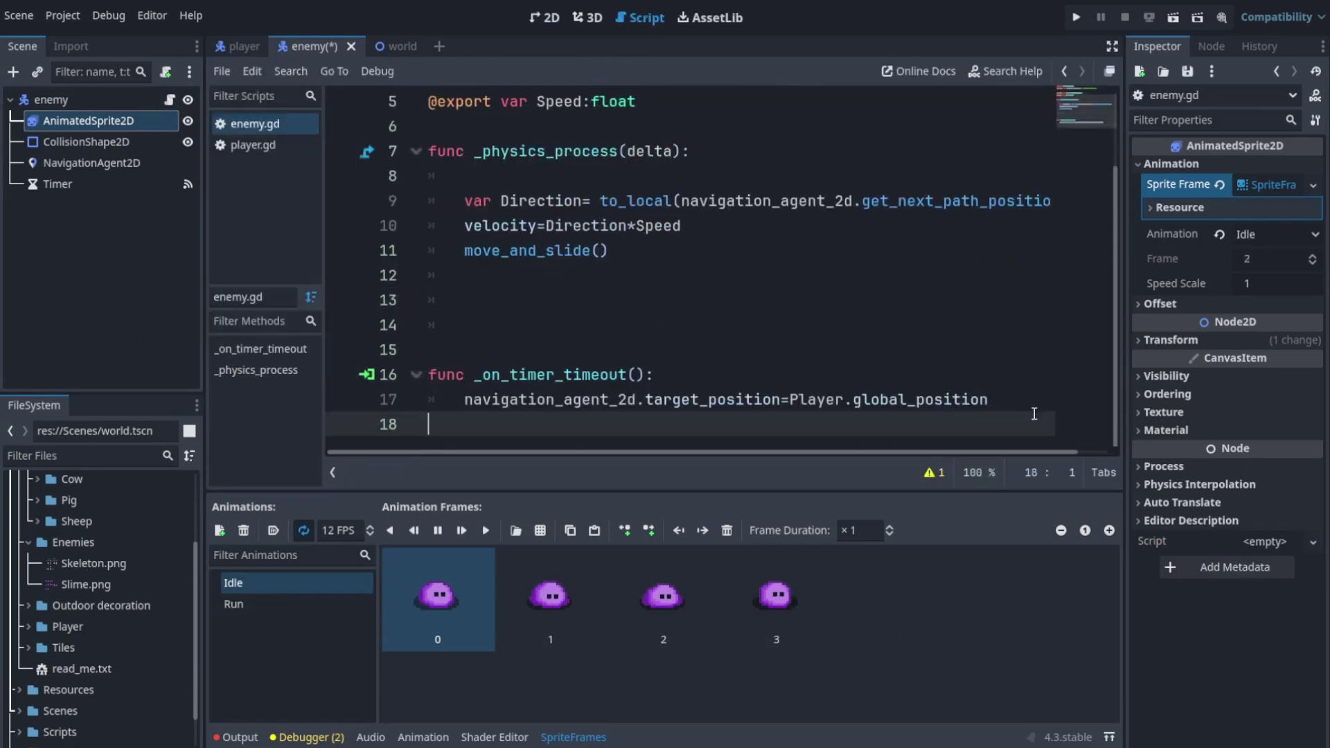
pyautogui.press('Return')
pyautogui.press('Return')
pyautogui.press('Return')
pyautogui.press('Return')
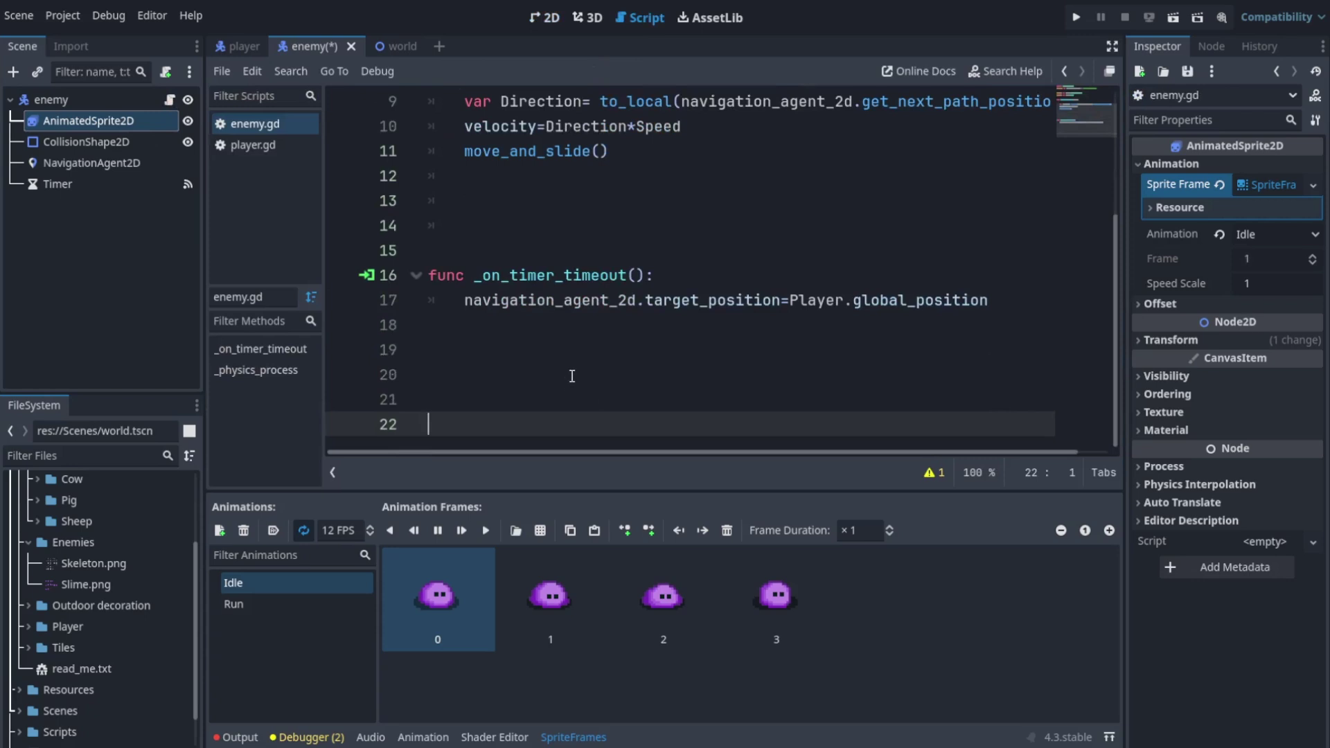
pyautogui.click(466, 390)
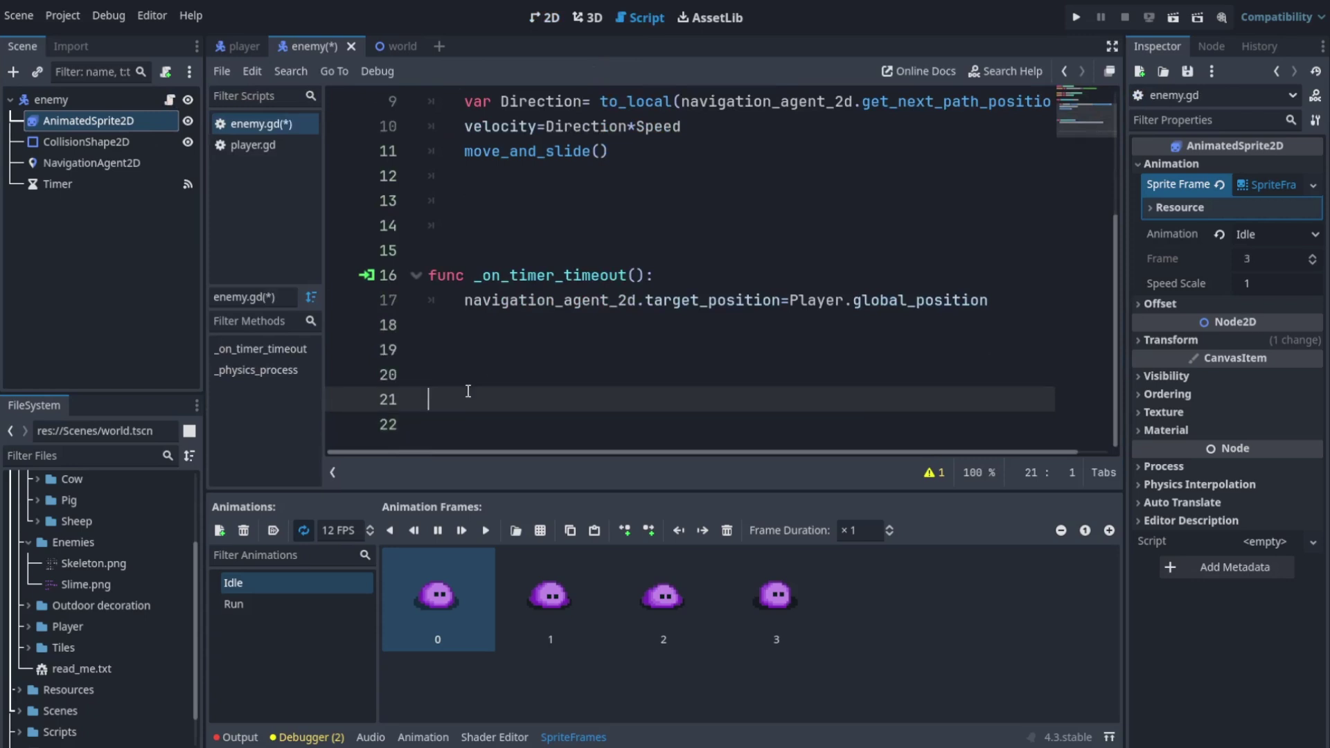
pyautogui.write('func _move_check')
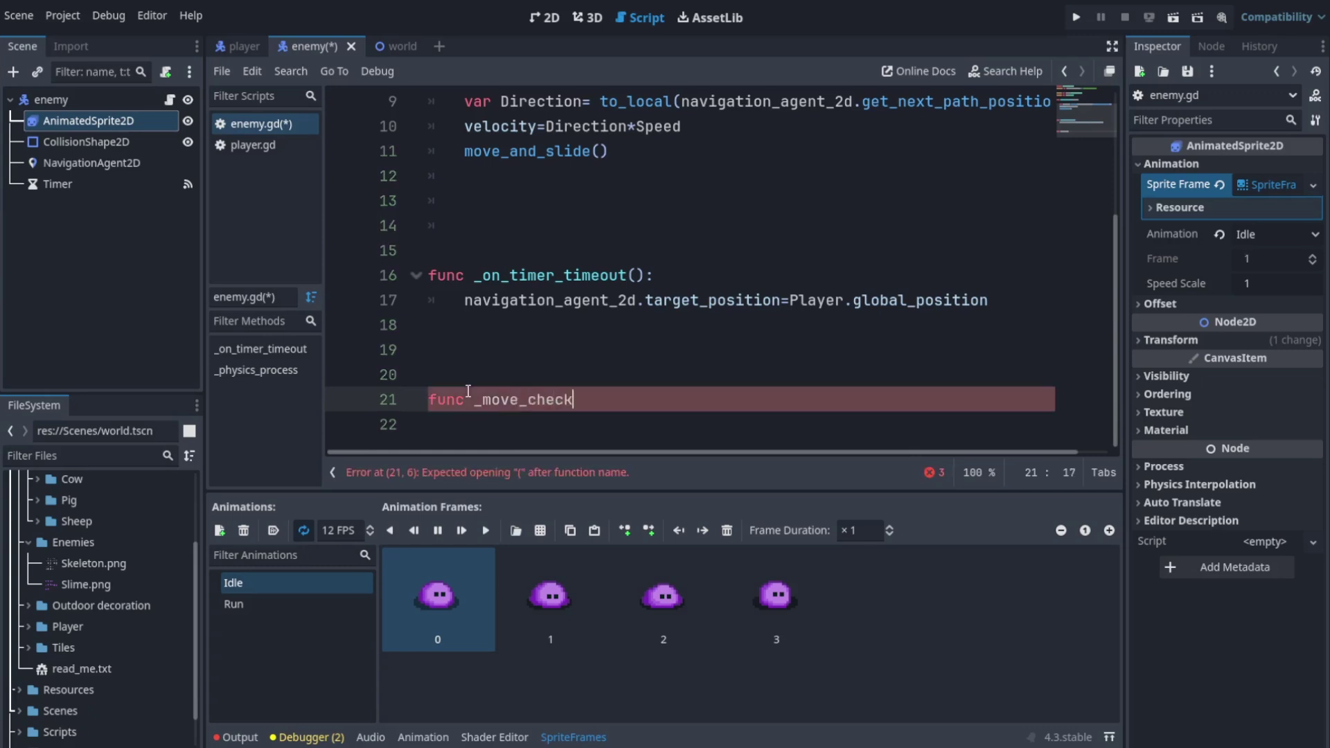
pyautogui.write('():')
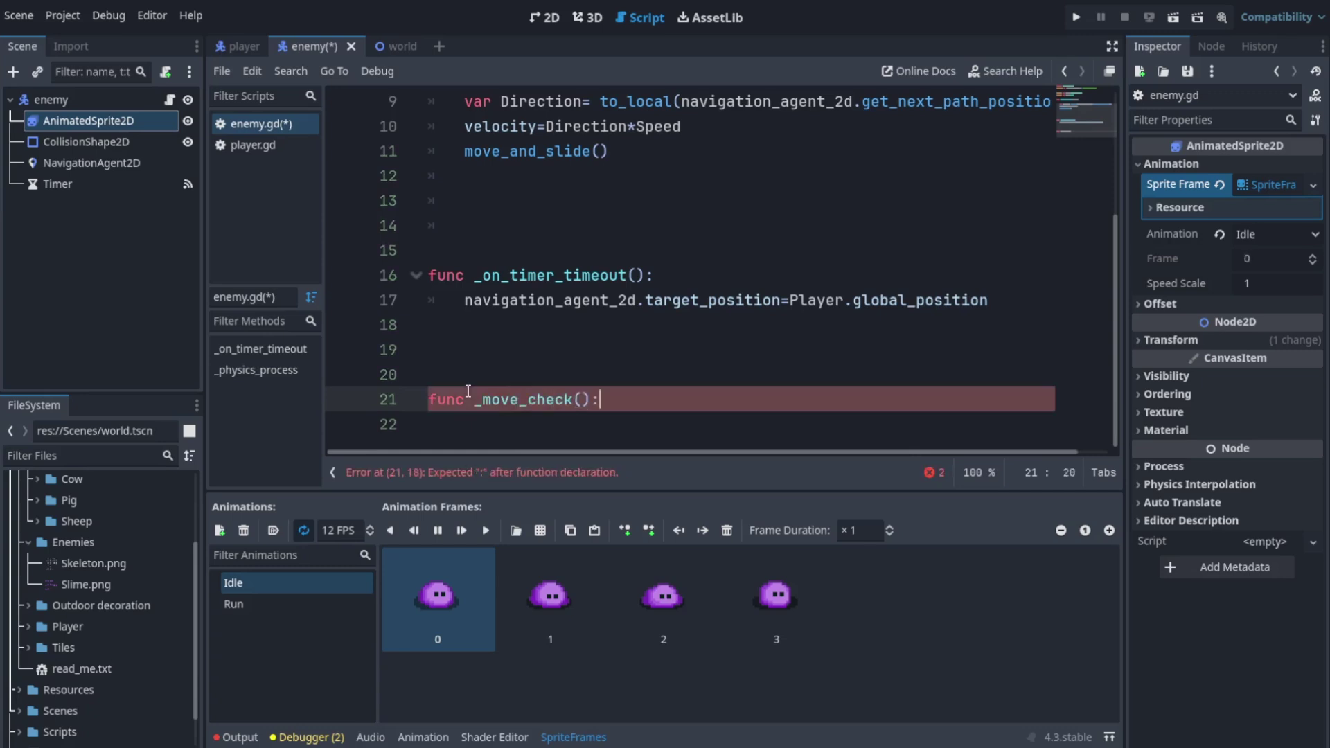
pyautogui.press('Return')
# Tidy the blank lines around _move_check and clear its declaration line for replacement
pyautogui.scroll(-1, 477, 388)
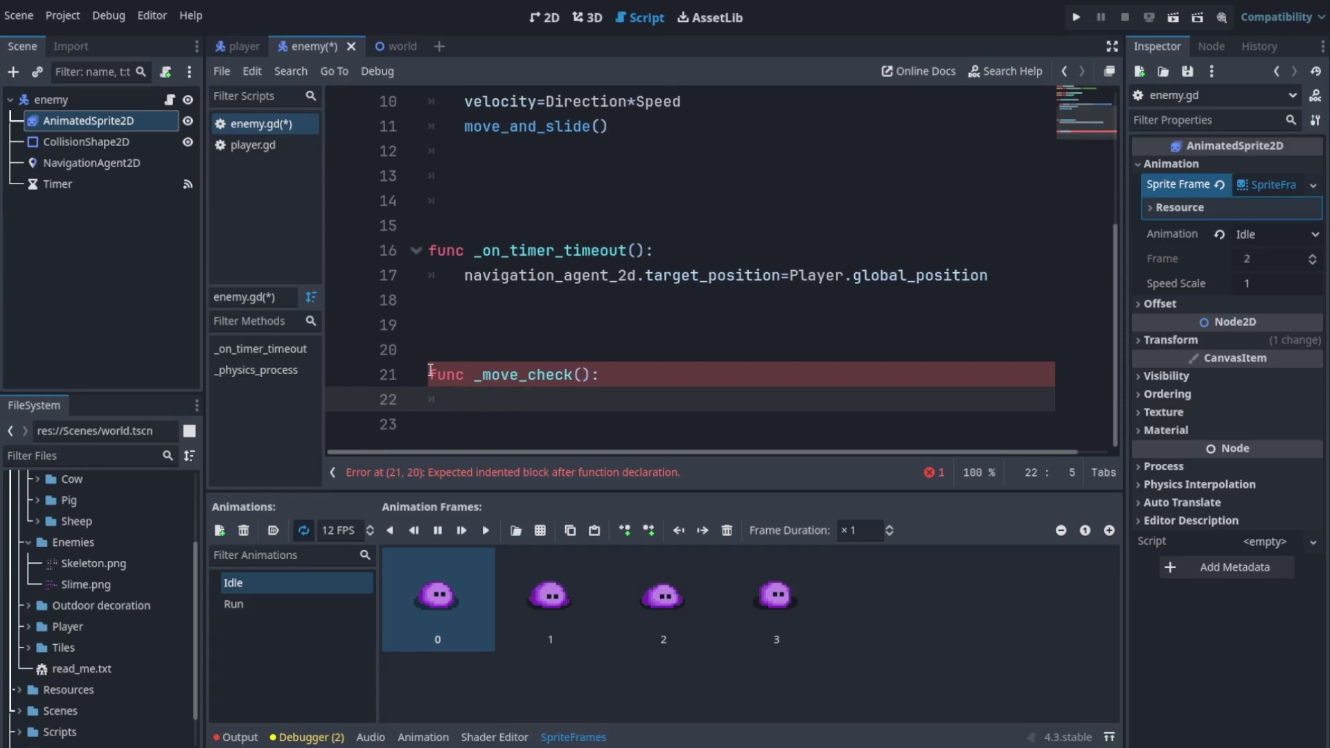
pyautogui.scroll(2, 492, 392)
pyautogui.scroll(-2, 506, 403)
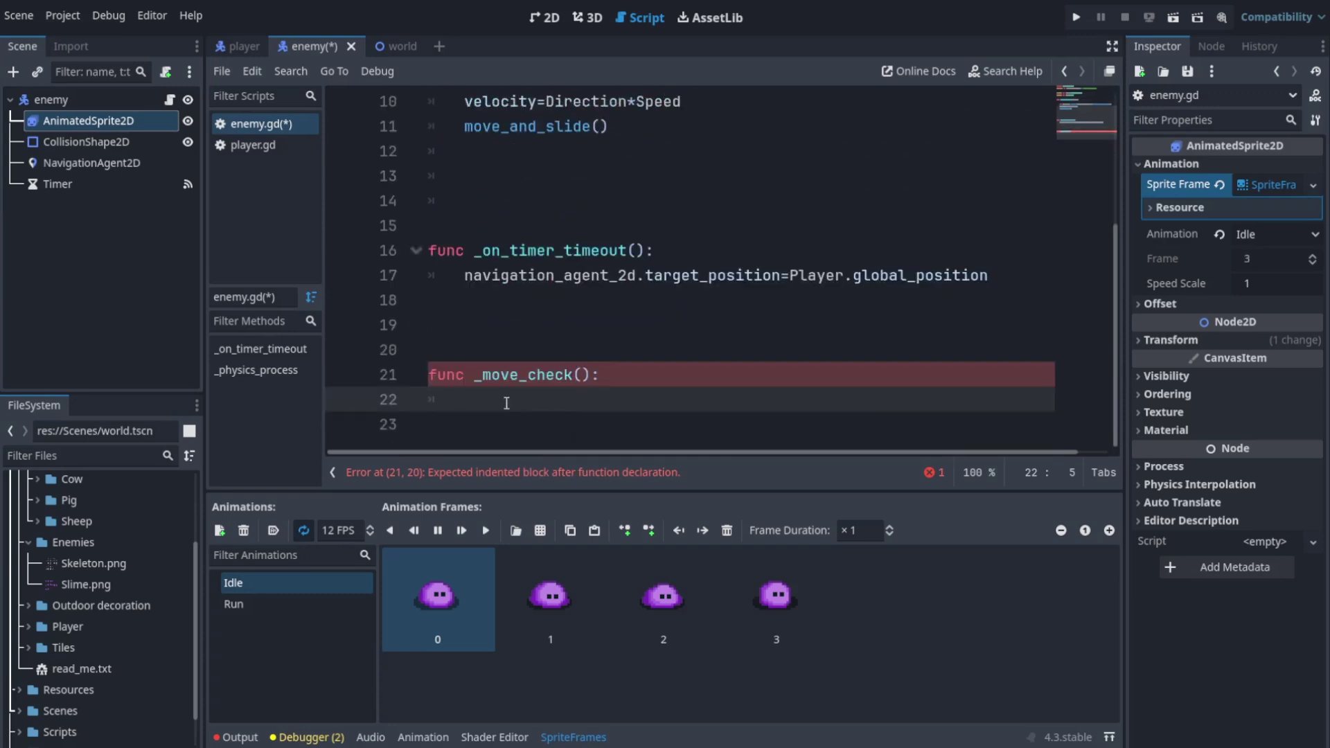
pyautogui.click(434, 373)
pyautogui.click(468, 349)
pyautogui.click(431, 381)
pyautogui.press('BackSpace')
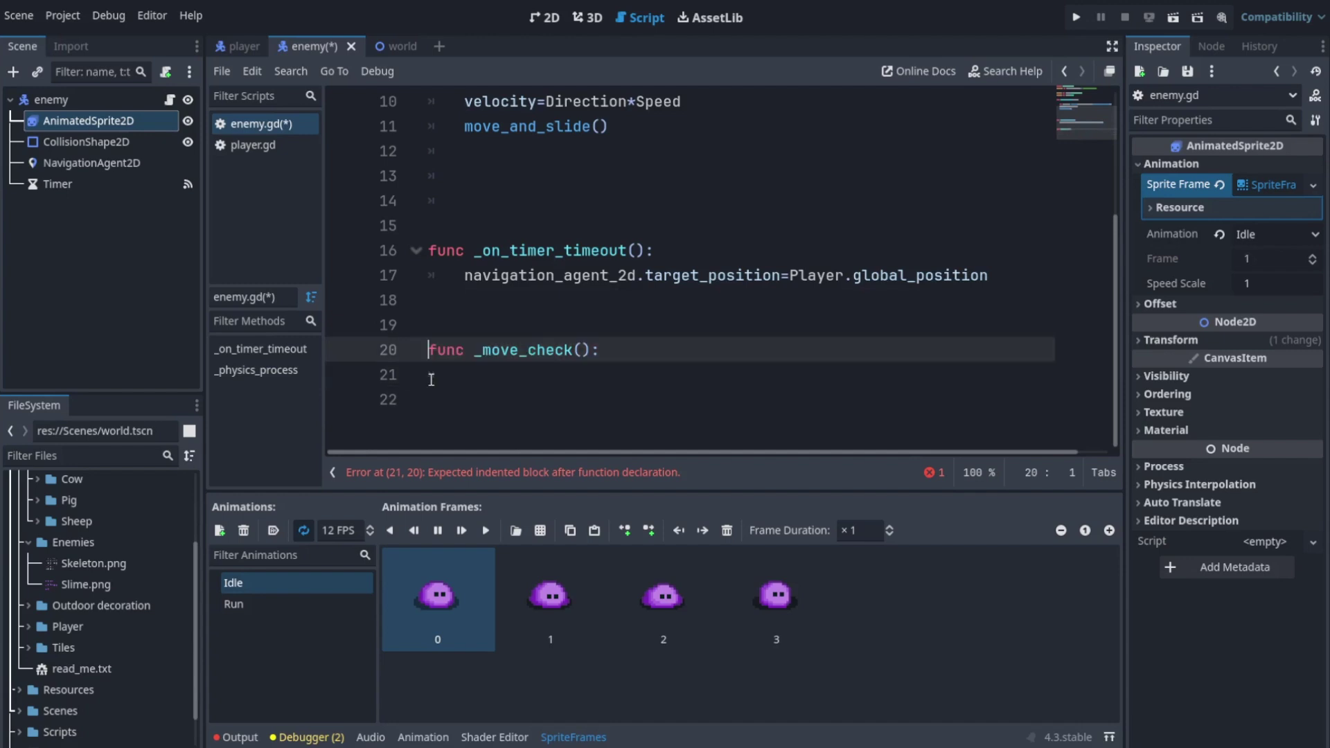
pyautogui.scroll(1, 450, 395)
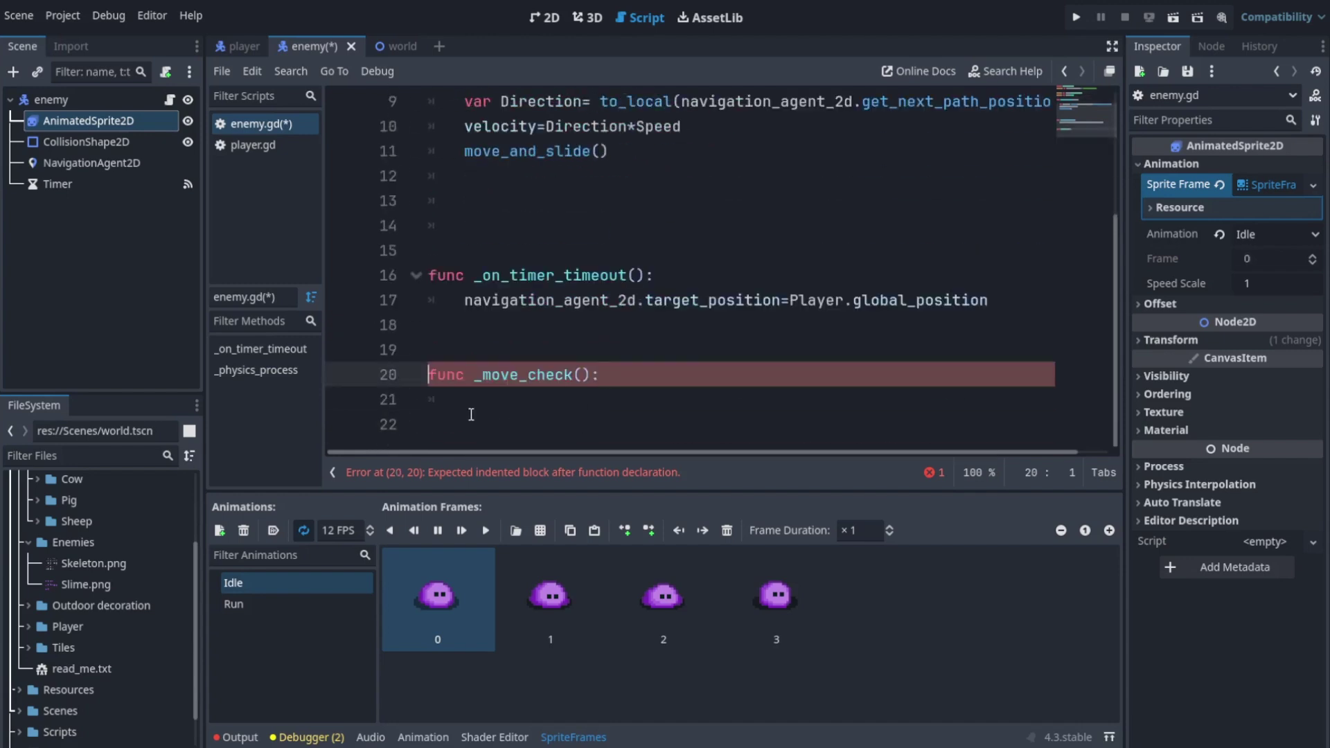
pyautogui.click(492, 403)
pyautogui.scroll(-1, 491, 403)
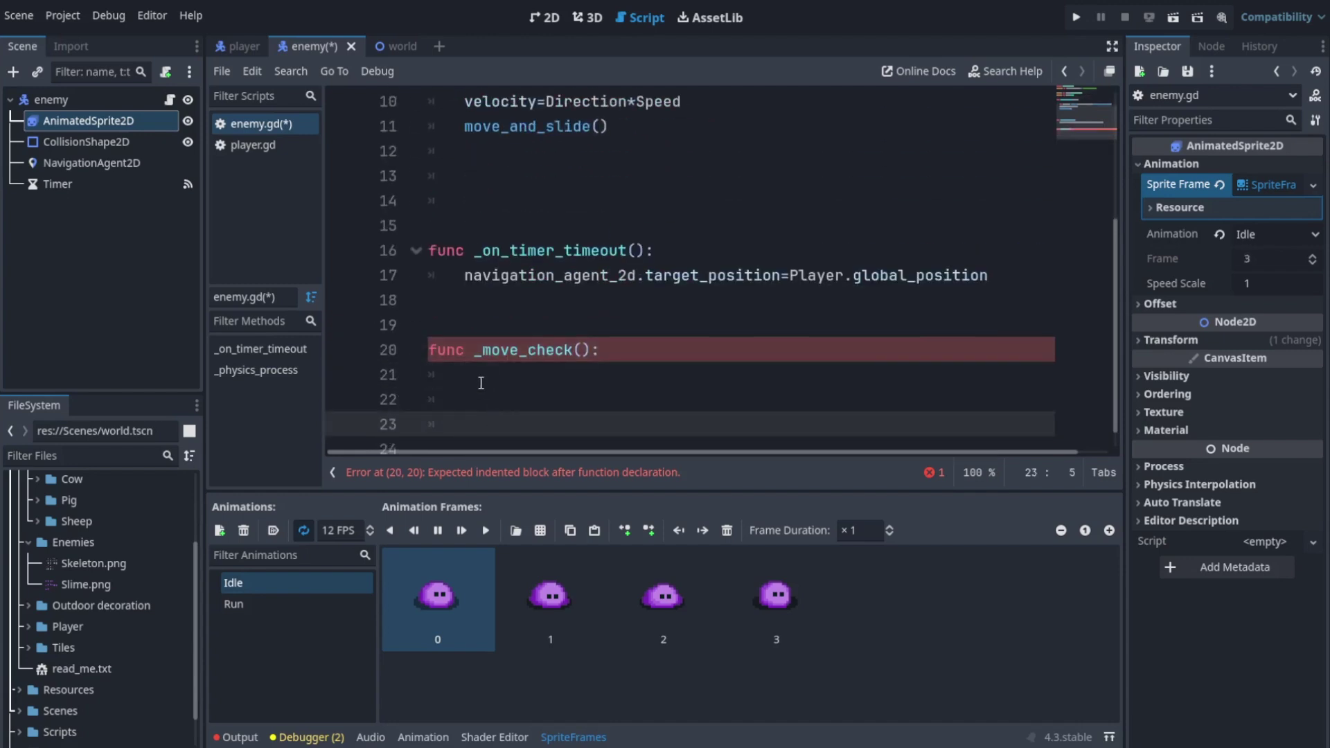
pyautogui.press('Return')
pyautogui.press('Return')
pyautogui.press('Up')
pyautogui.moveTo(613, 352); pyautogui.dragTo(413, 356)
pyautogui.press('BackSpace')
# Declare func animate(): with var is_moving= false as its first body line
pyautogui.write('func ')
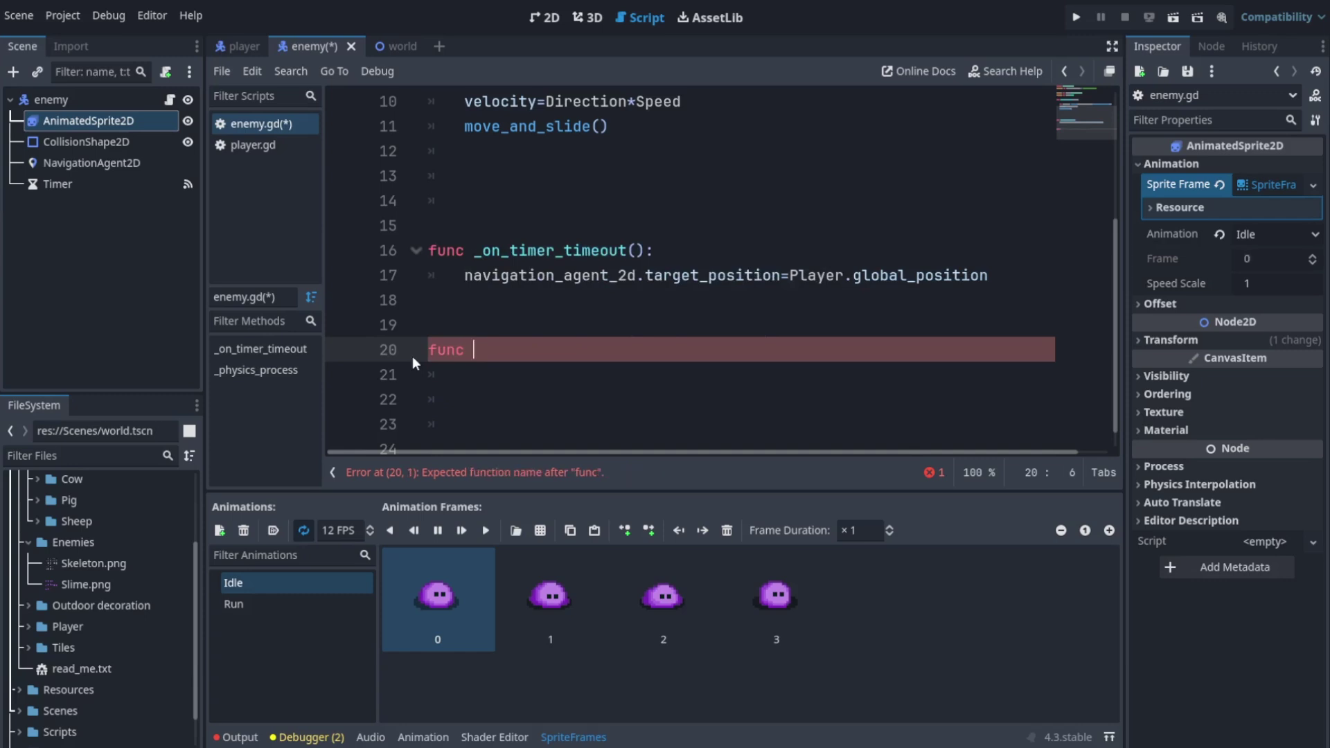
pyautogui.write('animate():')
pyautogui.press('Return')
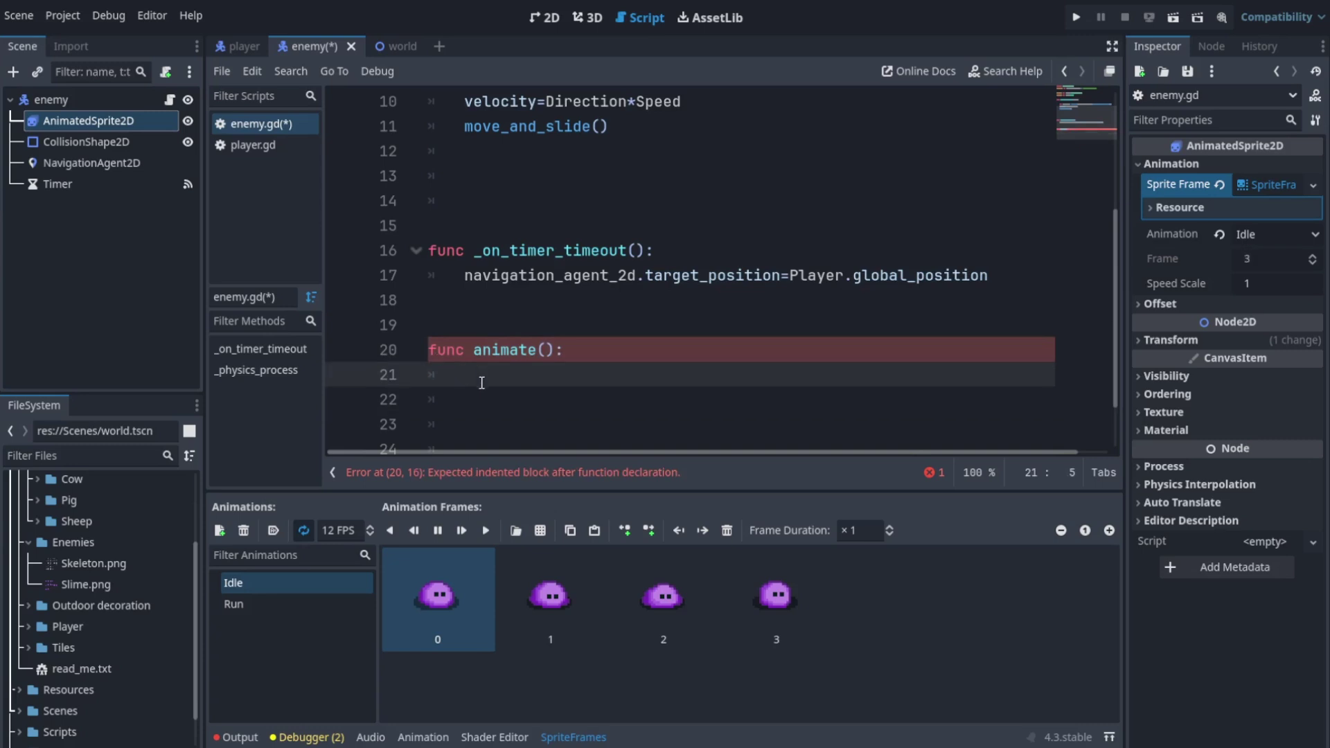
pyautogui.write('var is_moving')
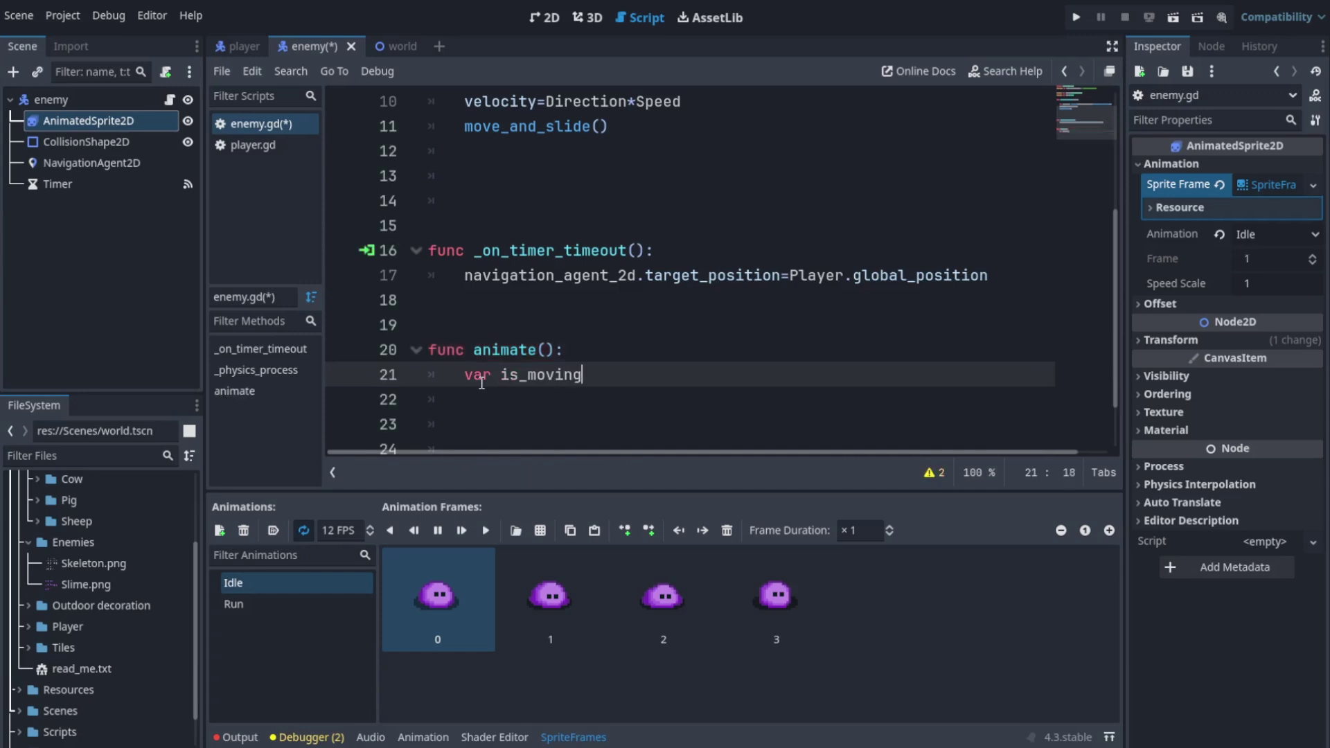
pyautogui.write('= fa')
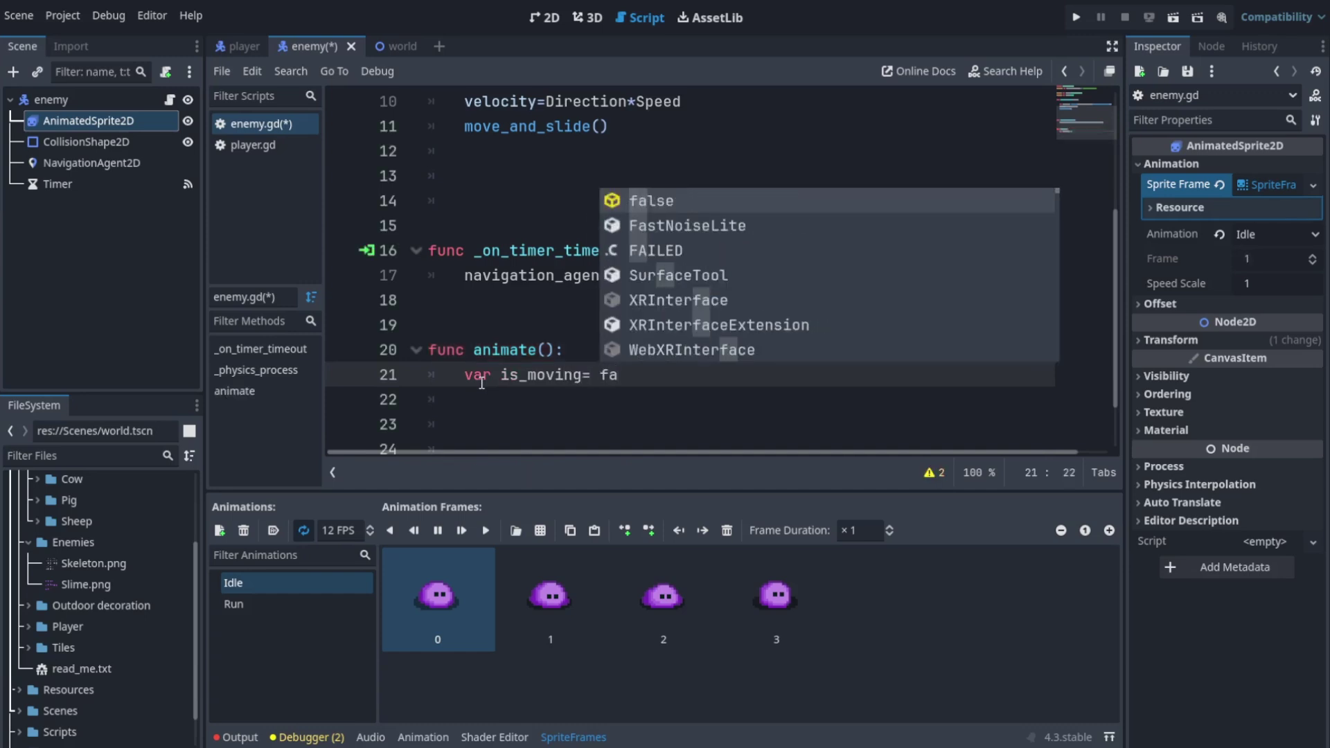
pyautogui.write('lse')
pyautogui.press('Return')
pyautogui.press('Return')
pyautogui.press('Return')
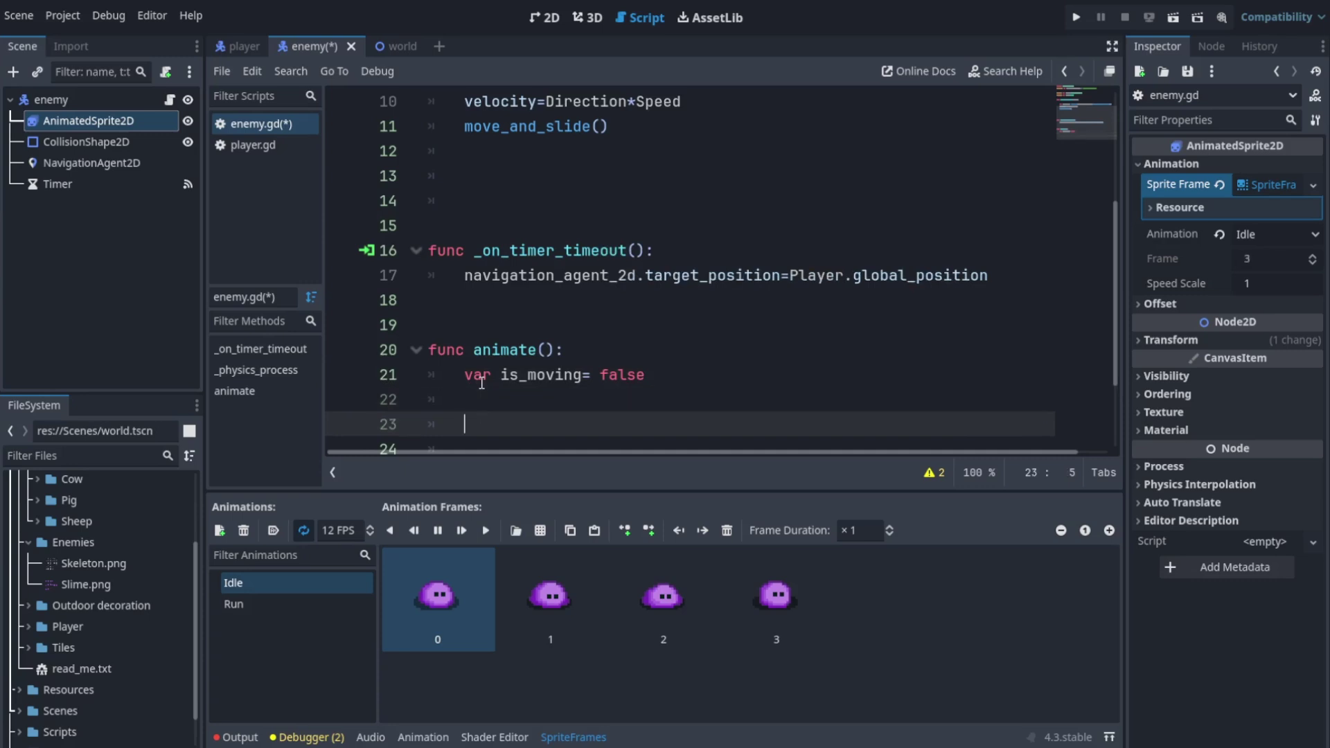
# Write the condition if velocity<0.0 inside animate()
pyautogui.write('if ')
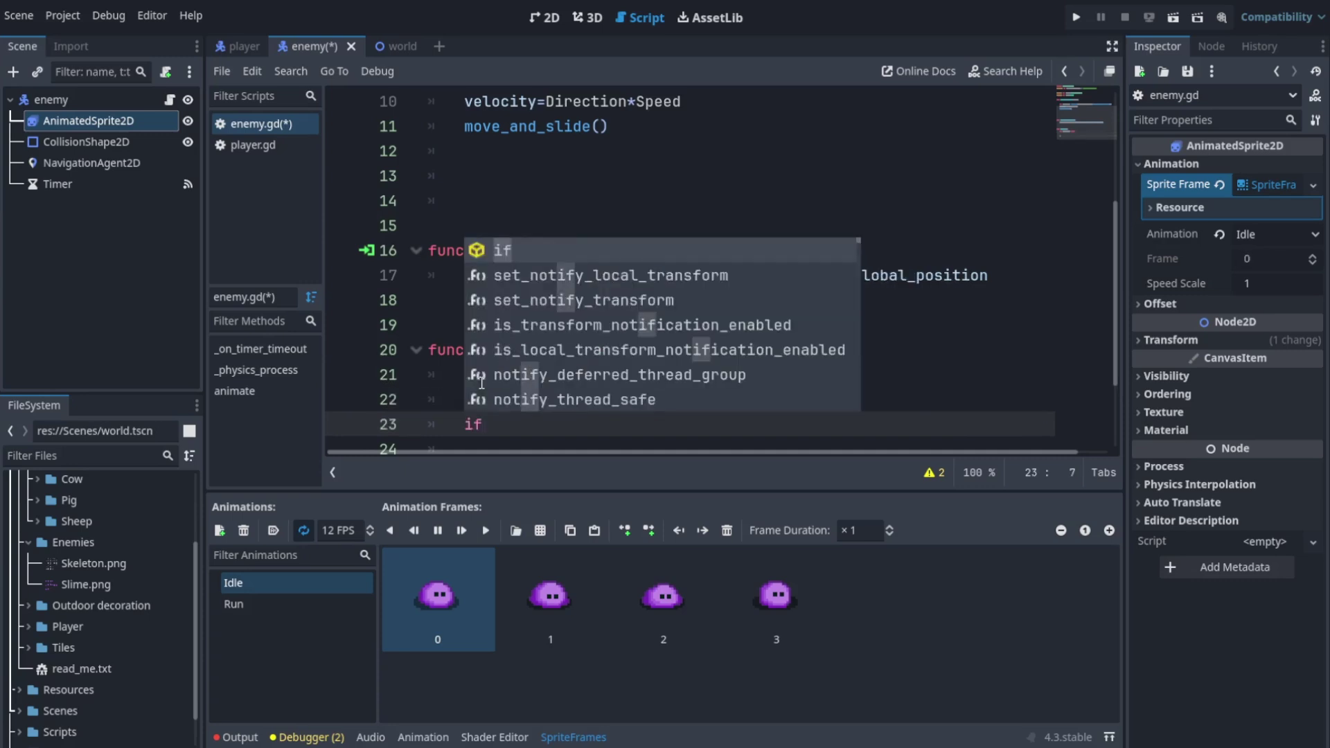
pyautogui.write('velocity')
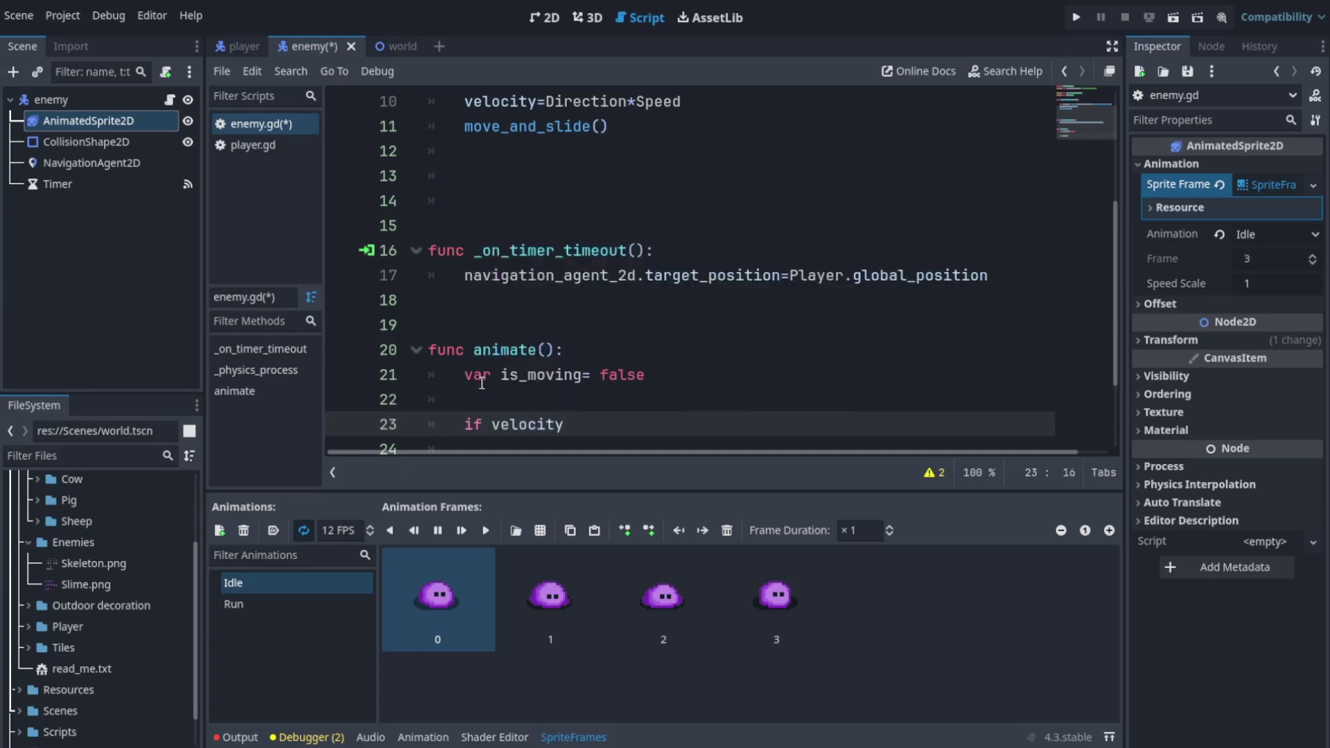
pyautogui.write('<')
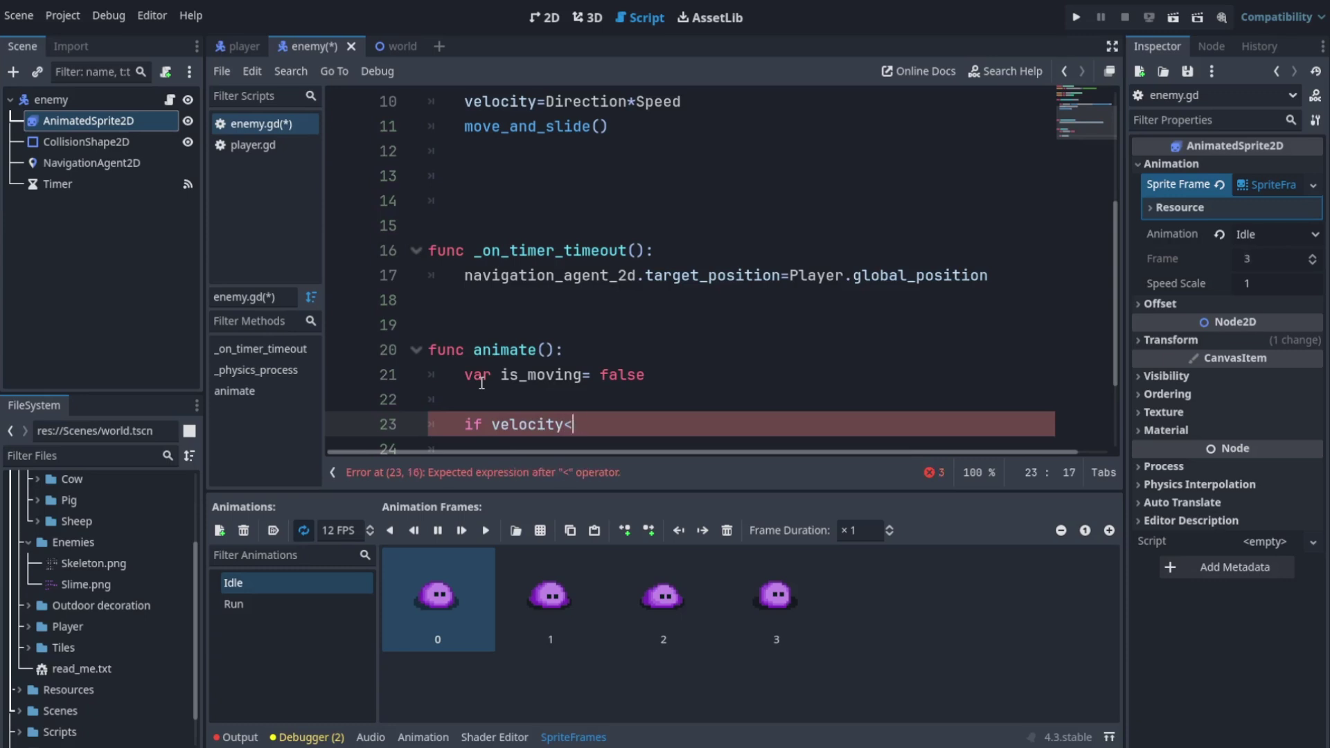
pyautogui.write('v')
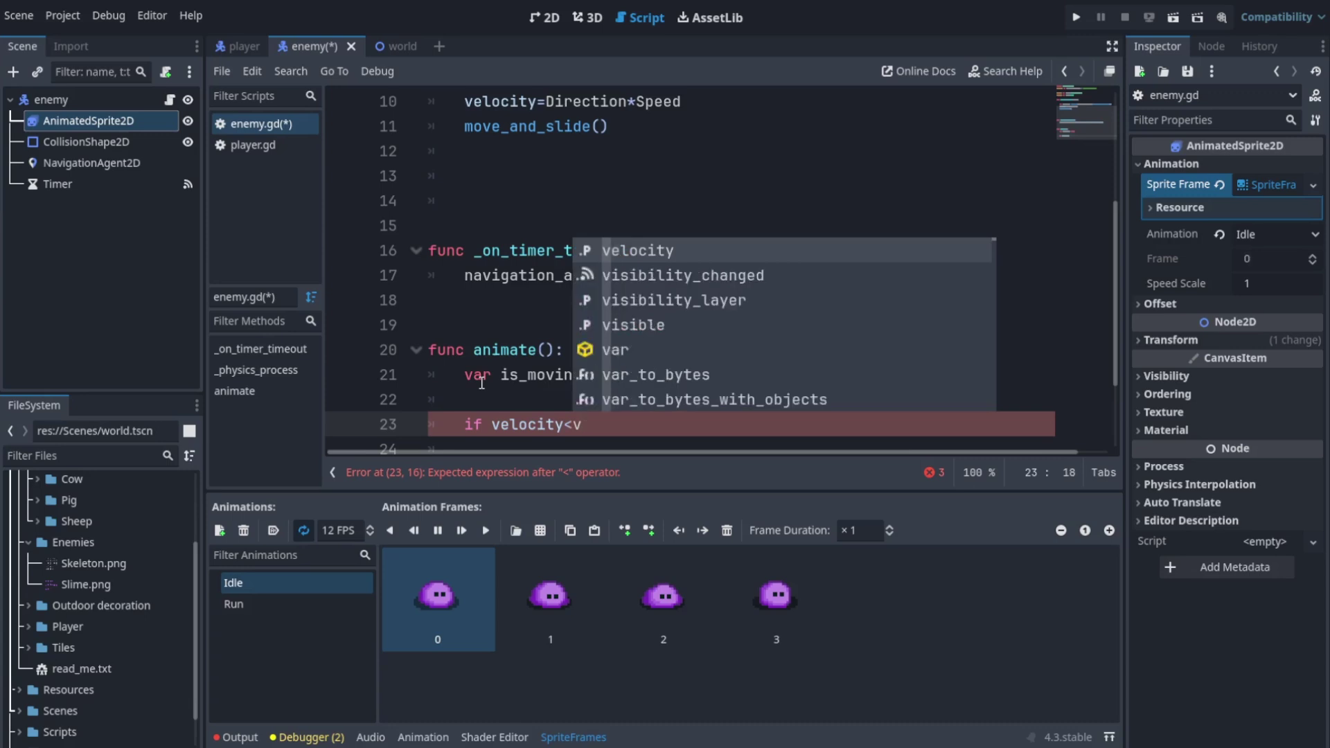
pyautogui.press('BackSpace')
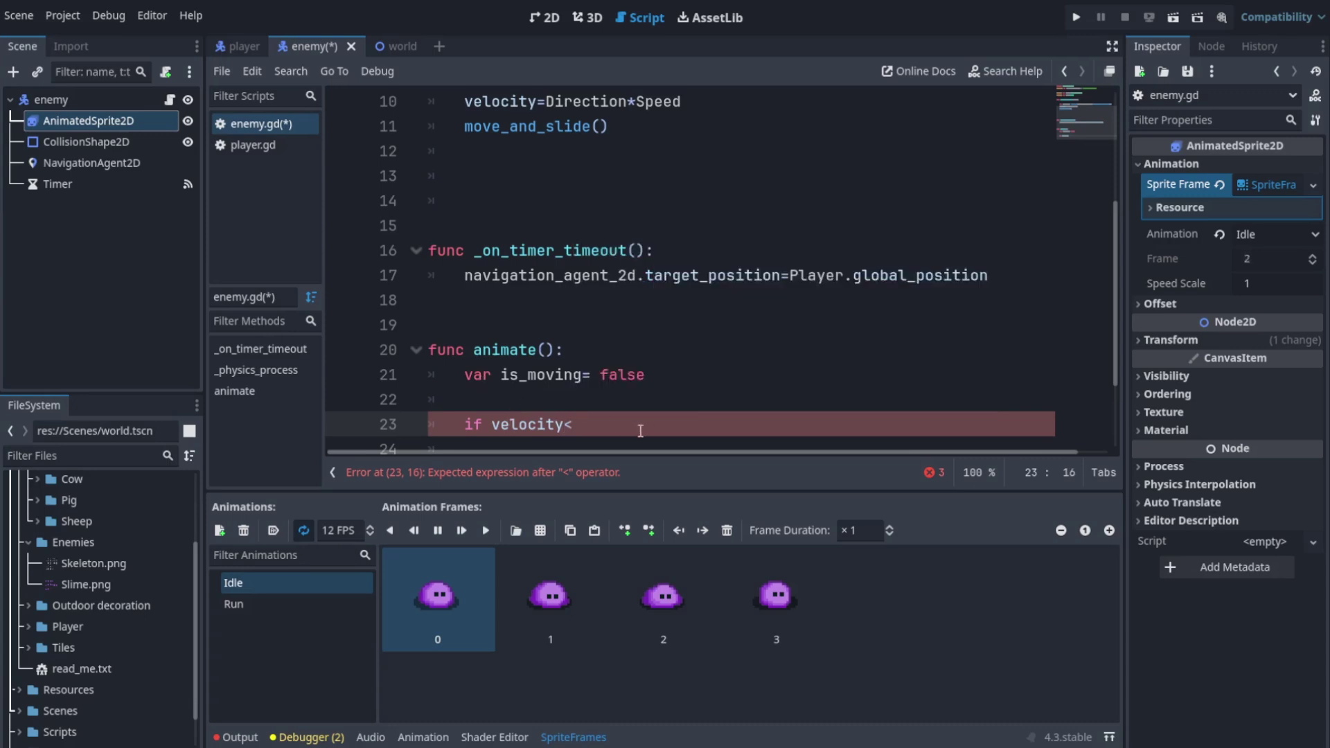
pyautogui.click(619, 428)
pyautogui.write('0.0')
pyautogui.press('Return')
pyautogui.press('Return')
pyautogui.press('Return')
# Finish the if line with a colon, give it a pass body, and select 0.0
pyautogui.click(605, 374)
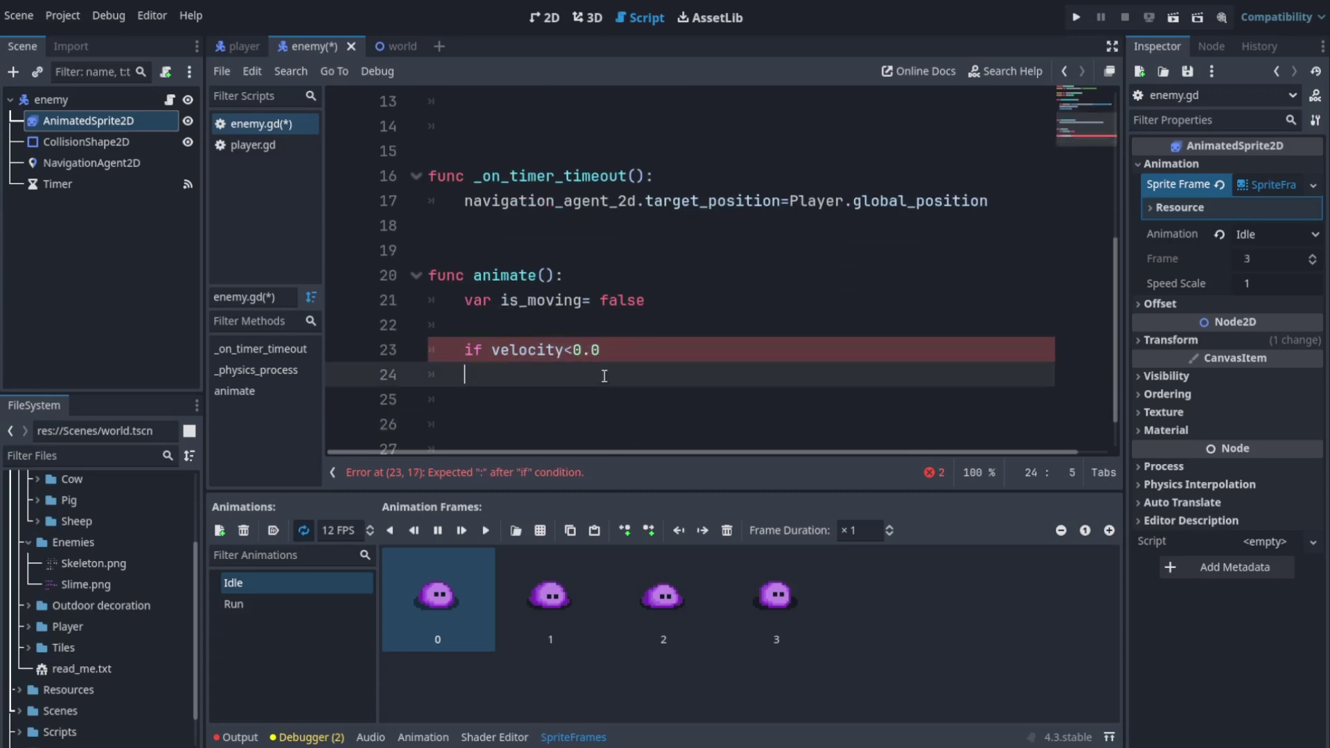
pyautogui.click(628, 359)
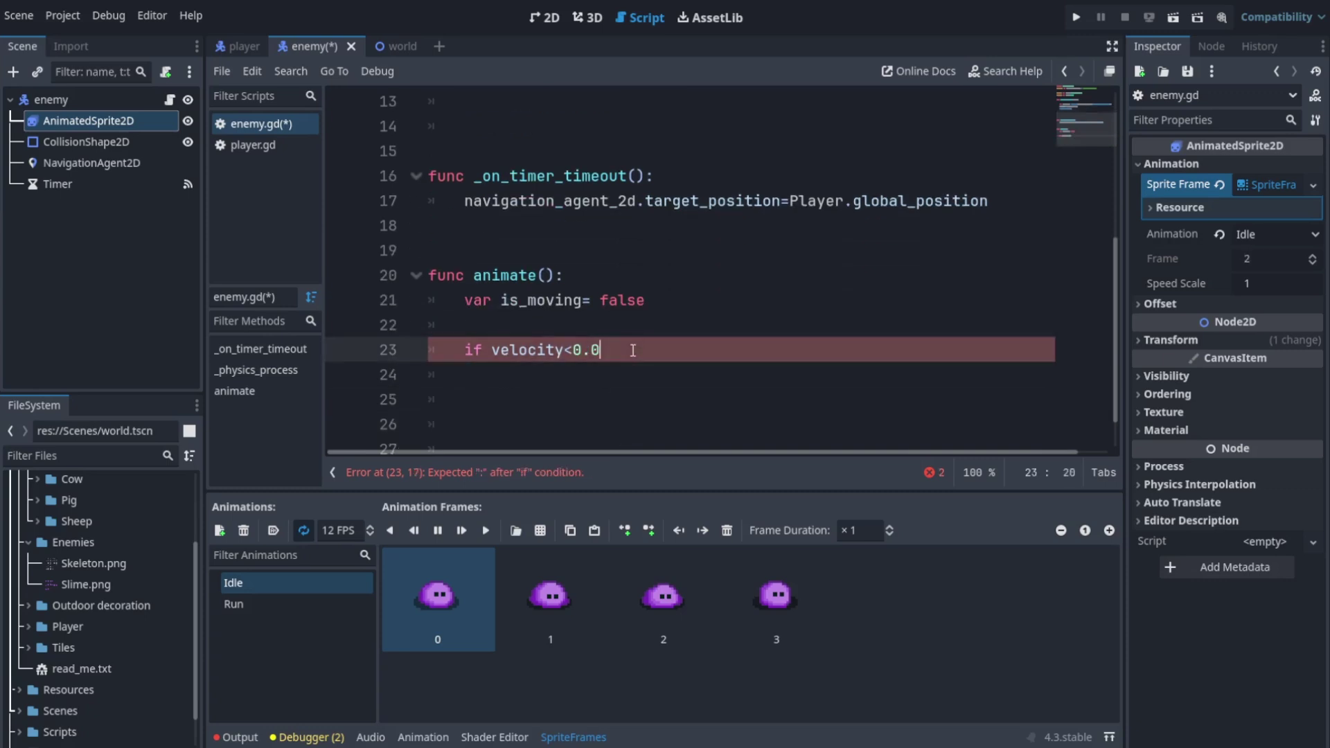
pyautogui.write(':')
pyautogui.press('Return')
pyautogui.write('pass')
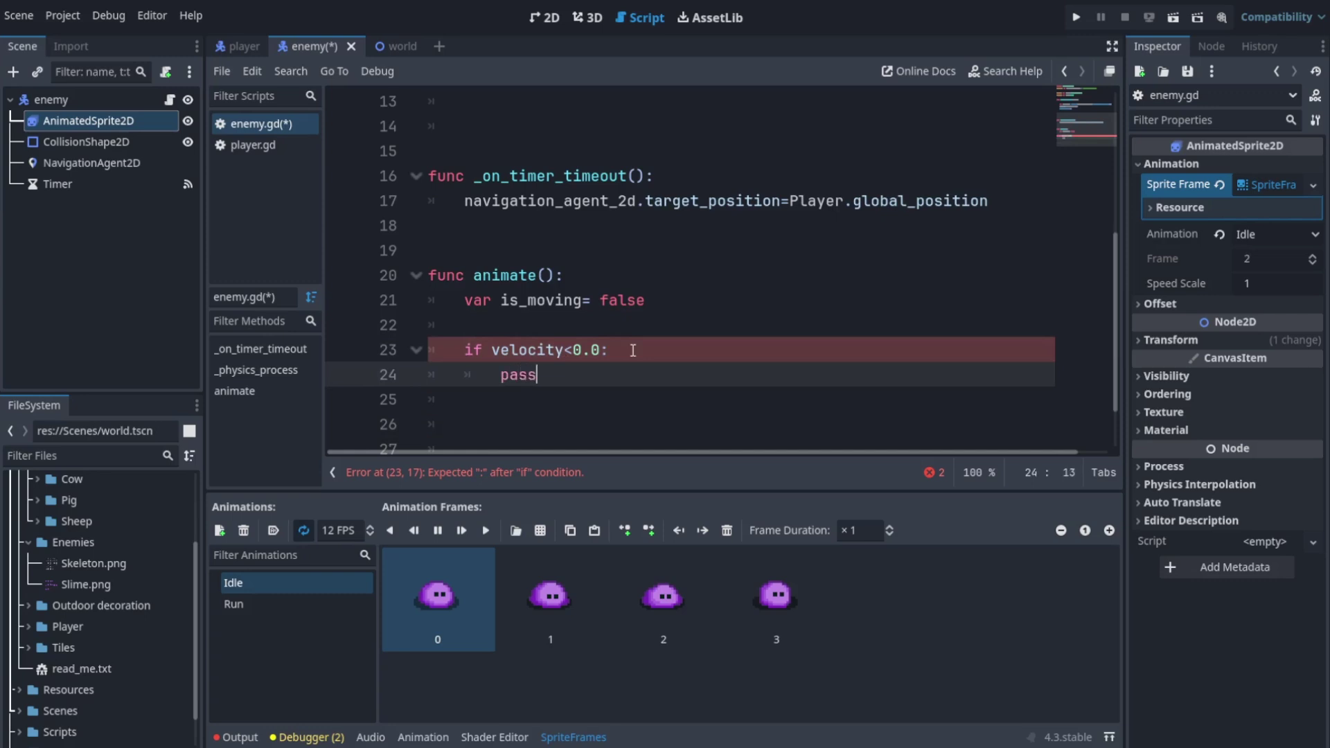
pyautogui.click(598, 351)
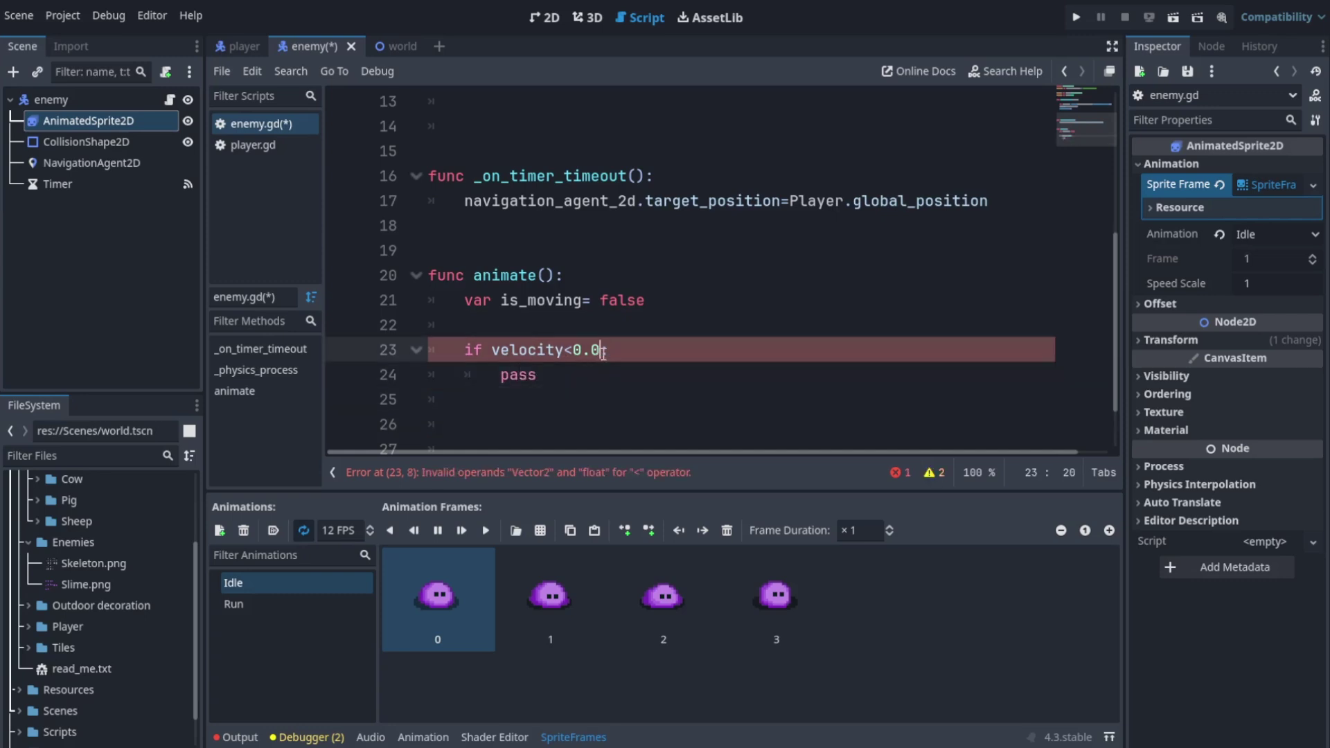
pyautogui.moveTo(599, 352); pyautogui.dragTo(574, 353)
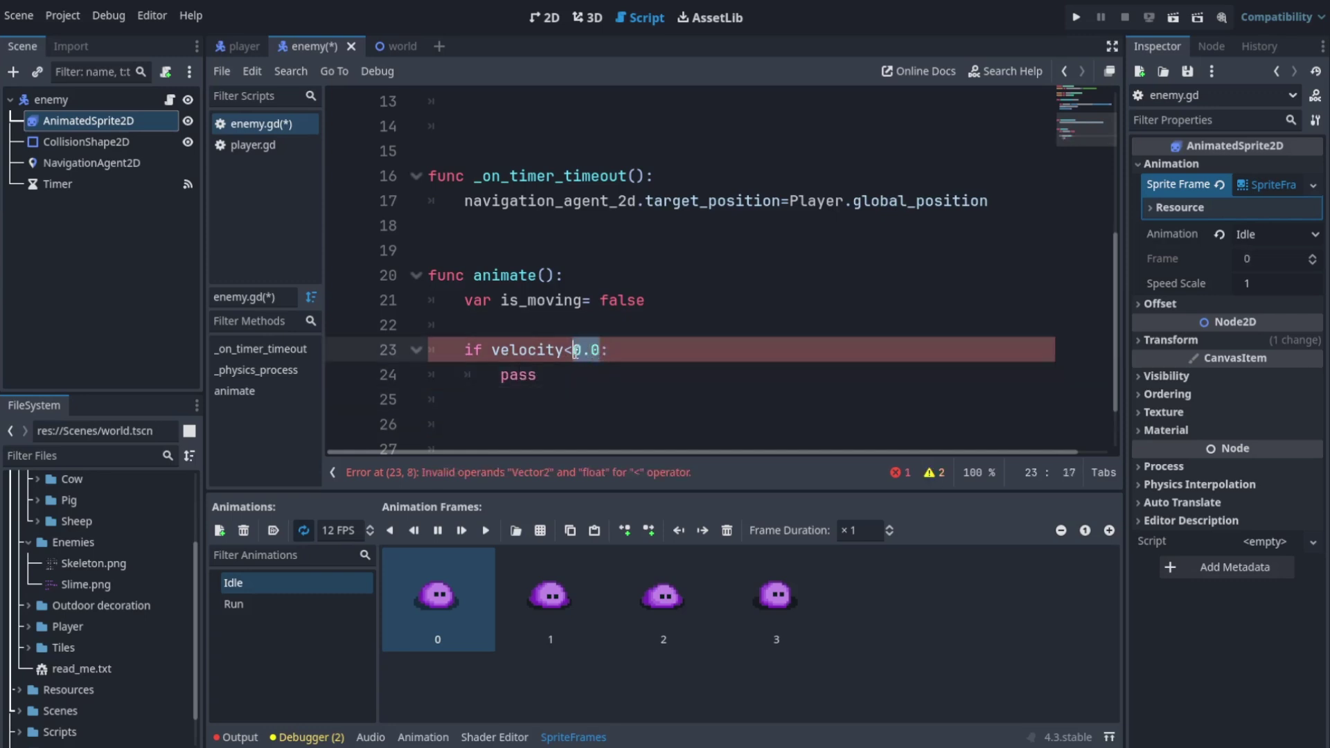